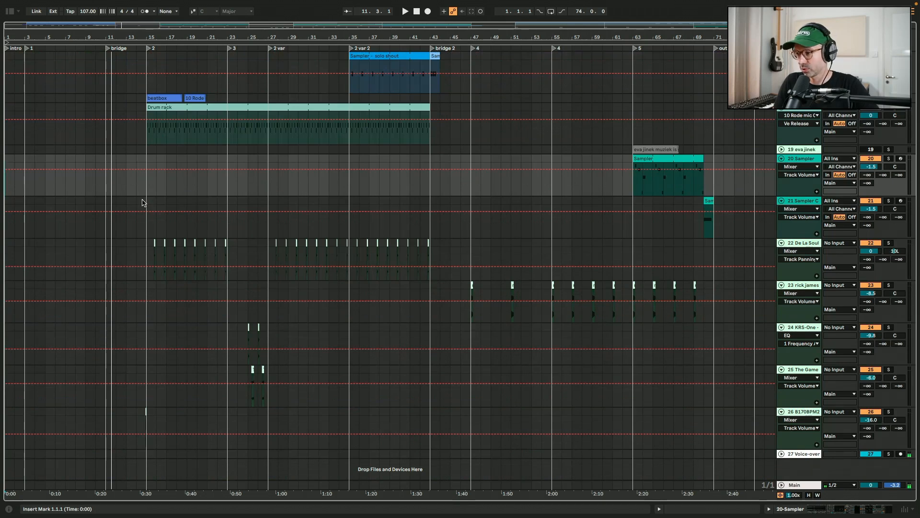
Scroll through the arrangement's tracks and zoom into the intro section
scroll(142, 202, "up", 5)
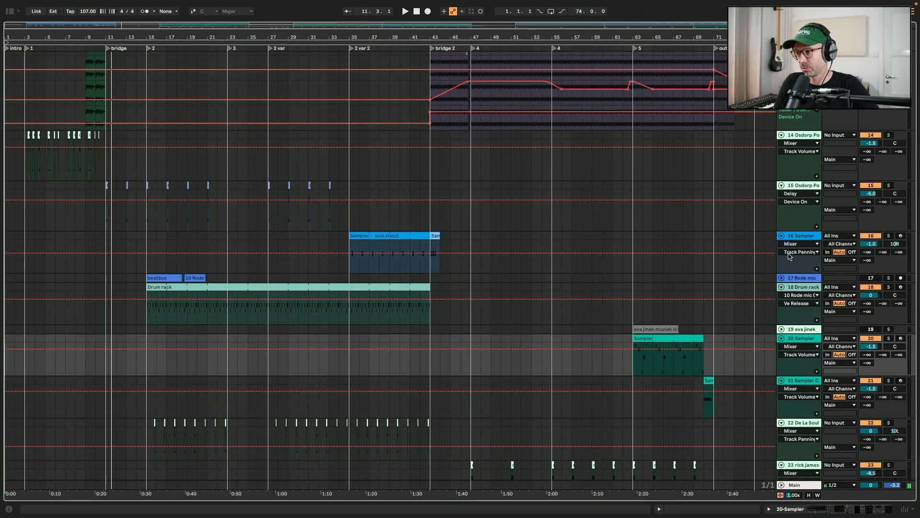
scroll(790, 257, "up", 13)
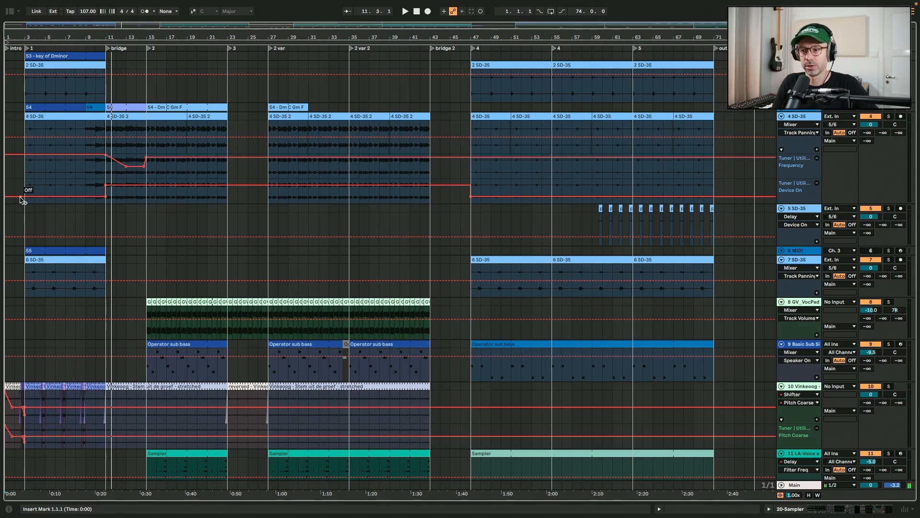
scroll(21, 200, "down", 7)
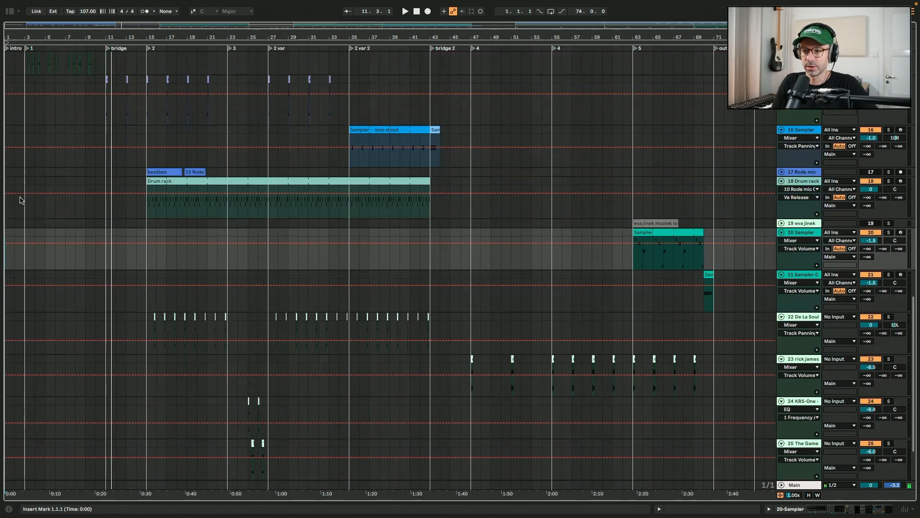
scroll(22, 200, "up", 7)
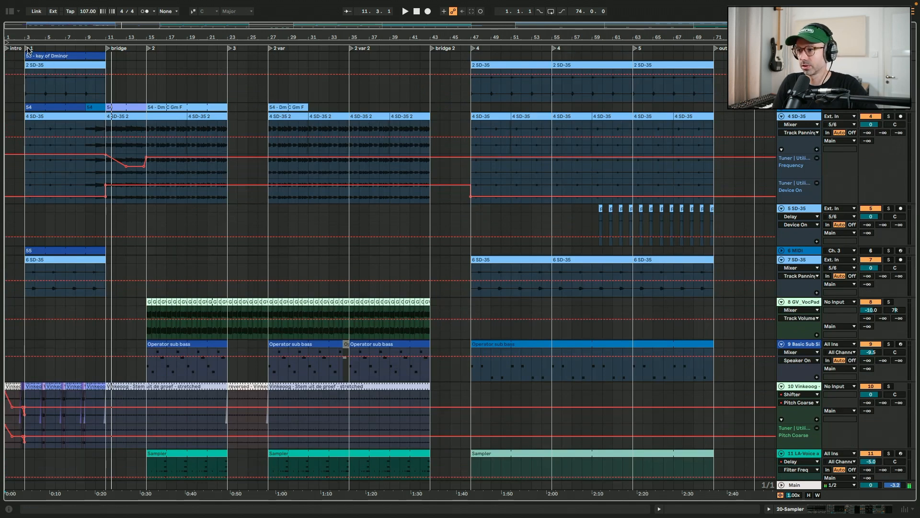
left_click_drag(10, 25, 49, 60)
scroll(144, 198, "left", 3)
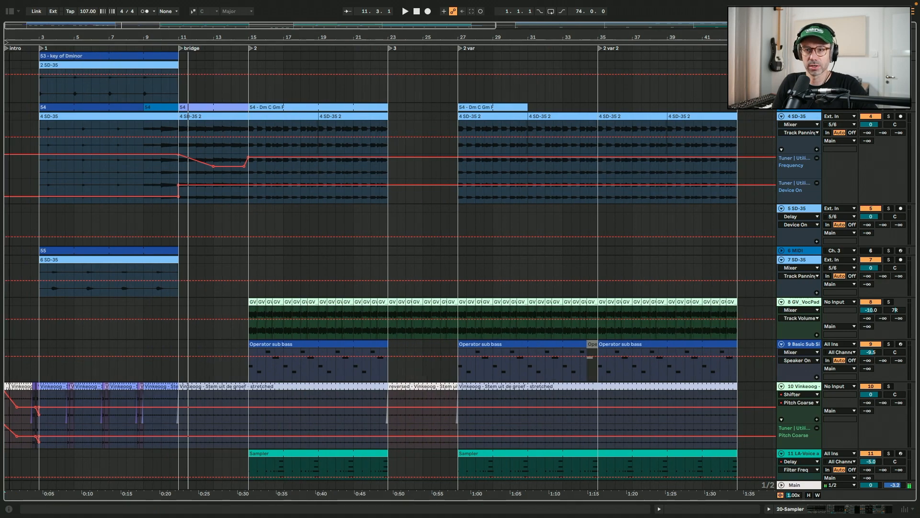
scroll(391, 269, "up", 5)
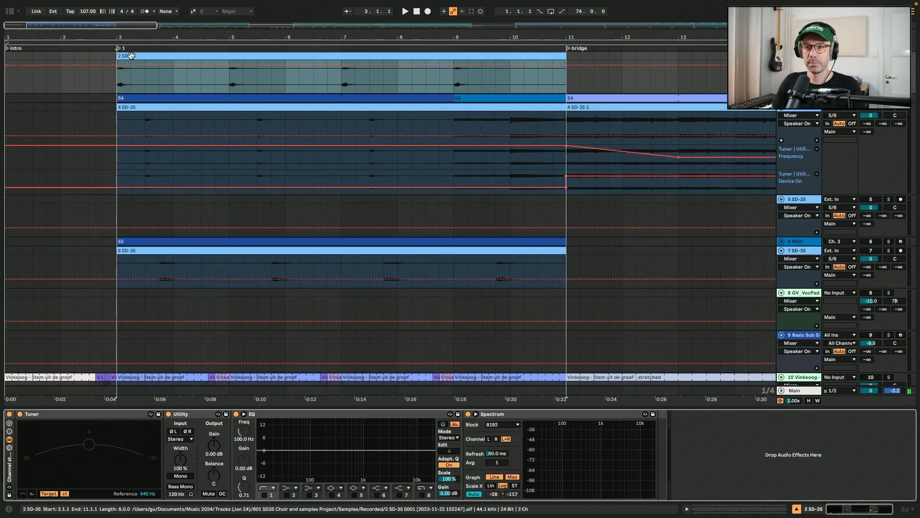
scroll(131, 55, "up", 1)
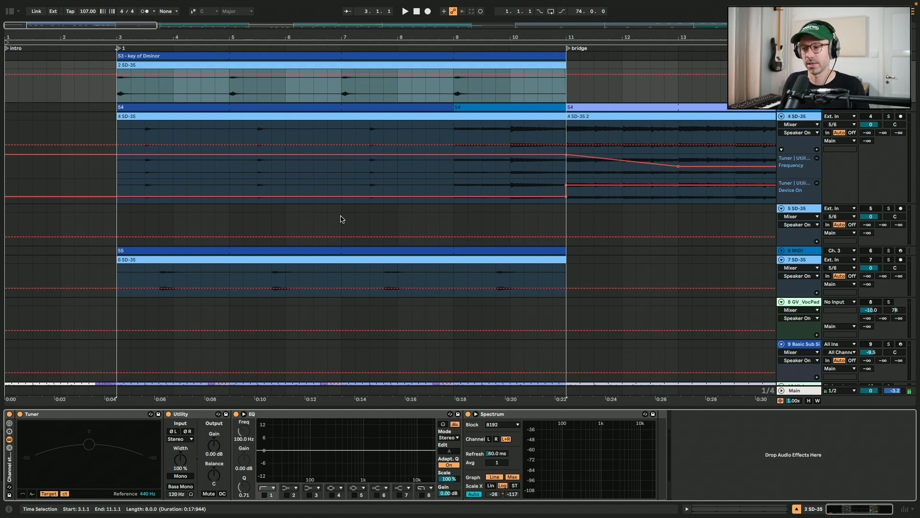
Open the 'key of Dminor' MIDI clip to inspect its note, then close the clip editor
double_click(288, 56)
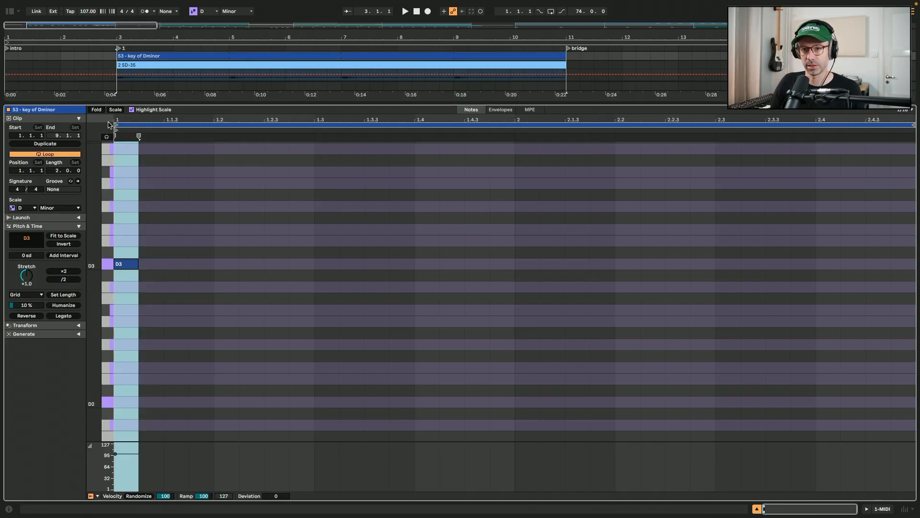
left_click(116, 110)
key("shift+Tab")
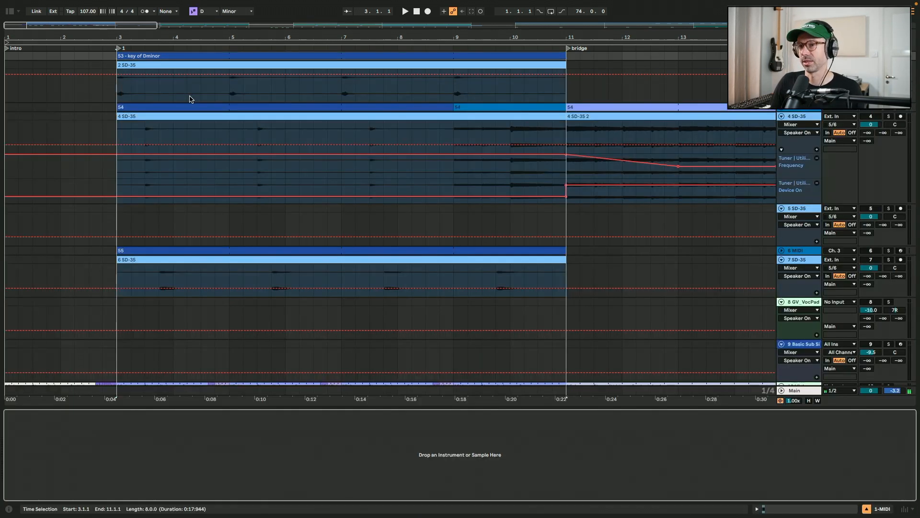
Play the 2 SD-35 clip in the intro section
left_click(224, 66)
key("space")
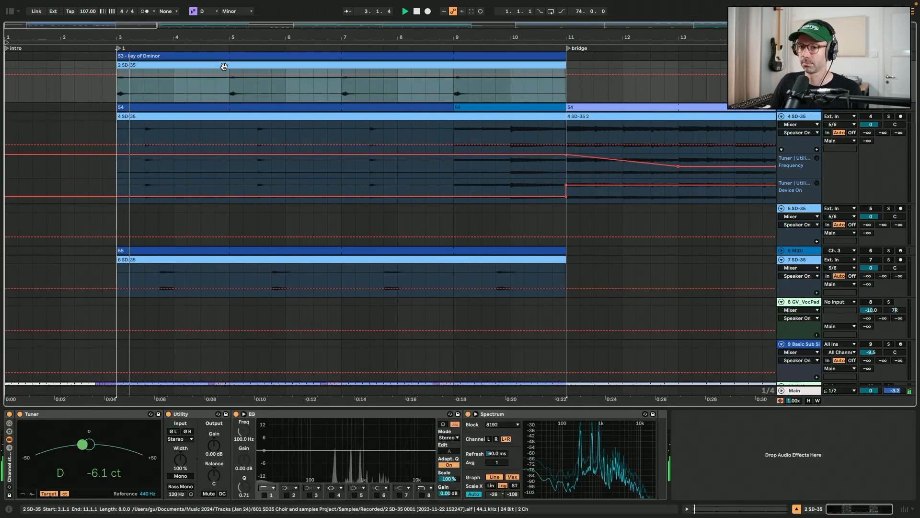
left_click(340, 93)
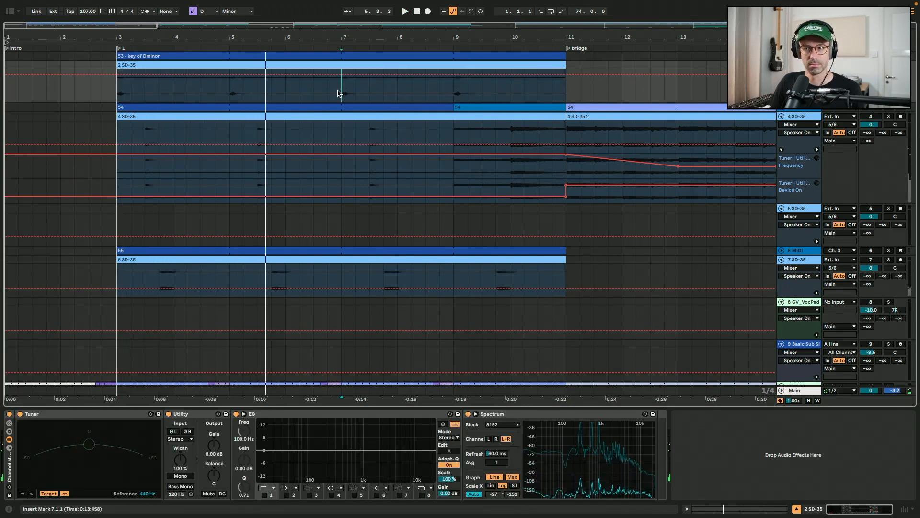
Play the 4 SD-35 intro clip on its own and view its device chain
left_click(303, 116)
key("space")
left_click(156, 110)
left_click(871, 116)
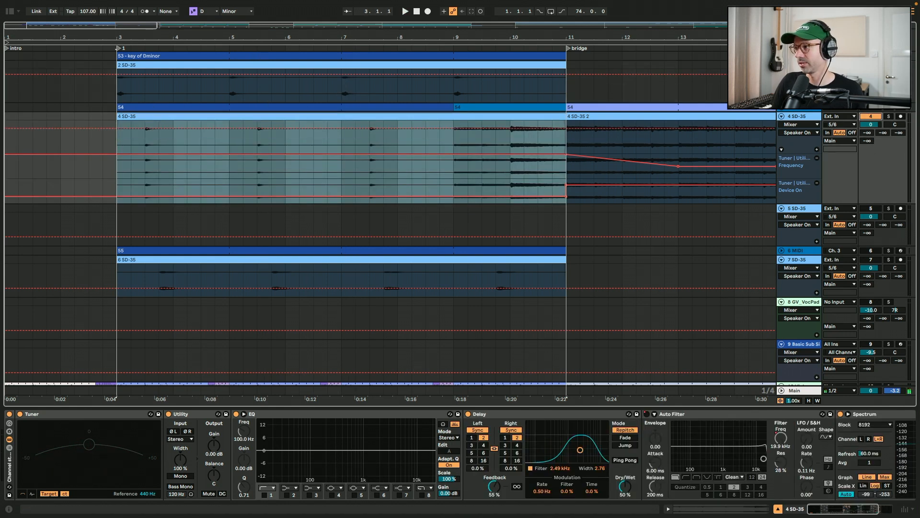
double_click(147, 108)
key("shift+Tab")
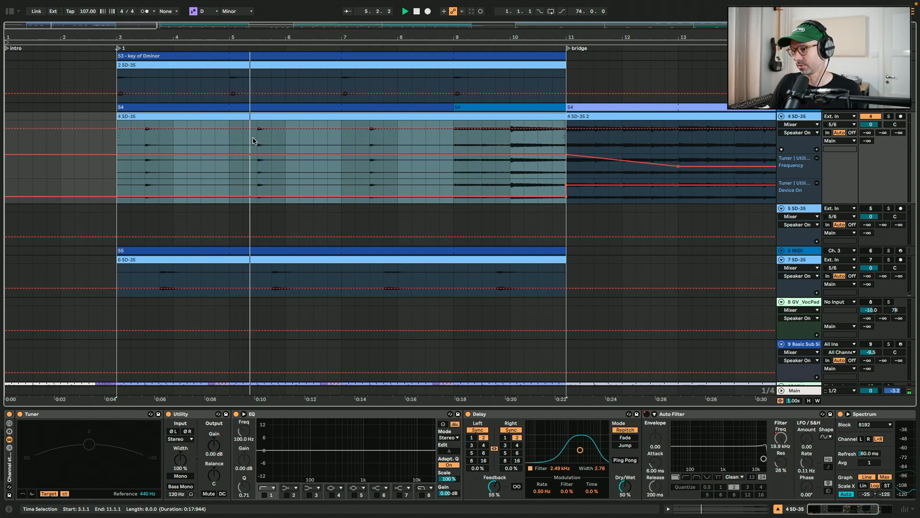
left_click(454, 141)
key("space")
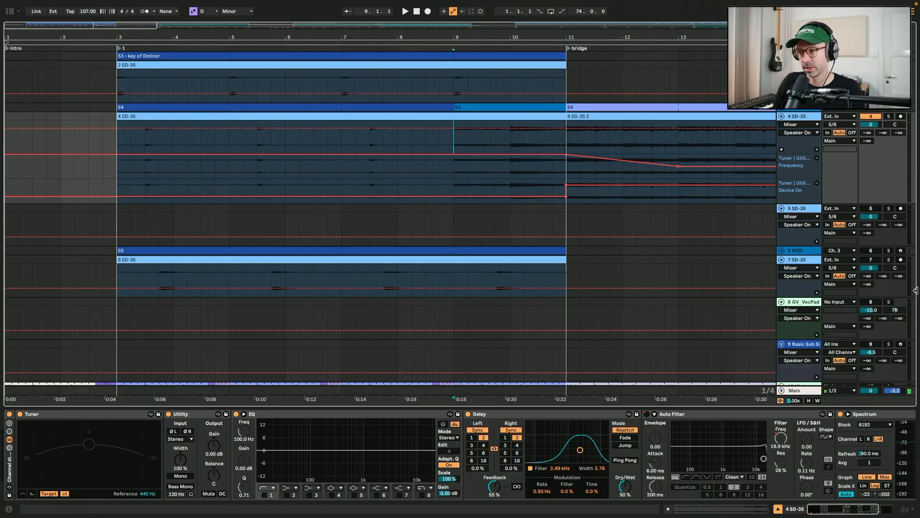
Play the 6 SD-35 clip on track 7 on its own
left_click(876, 259)
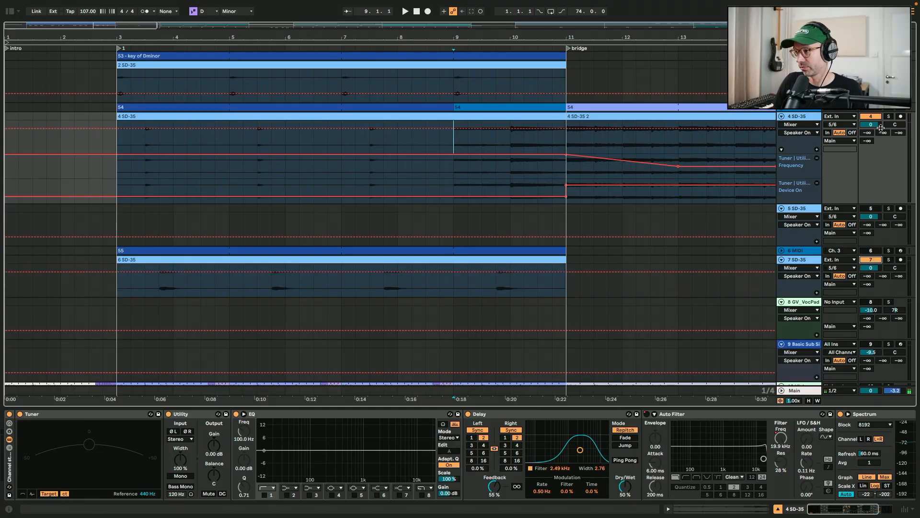
left_click(253, 260)
key("space")
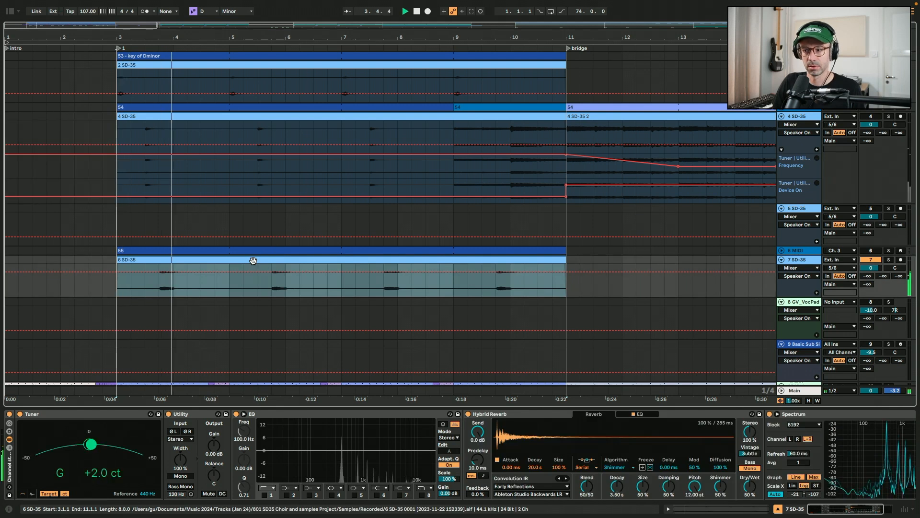
Switch the Hybrid Reverb on track 7 off and back on while auditioning the clip
left_click(468, 414)
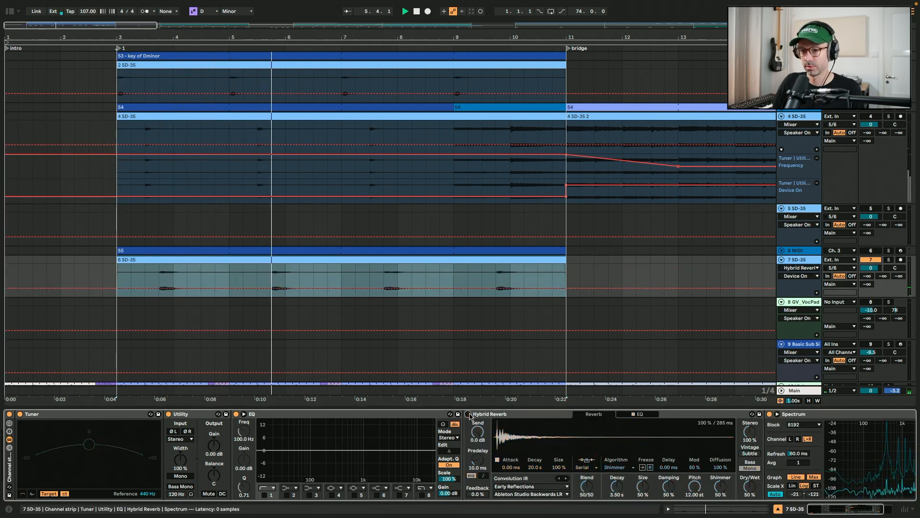
left_click(468, 414)
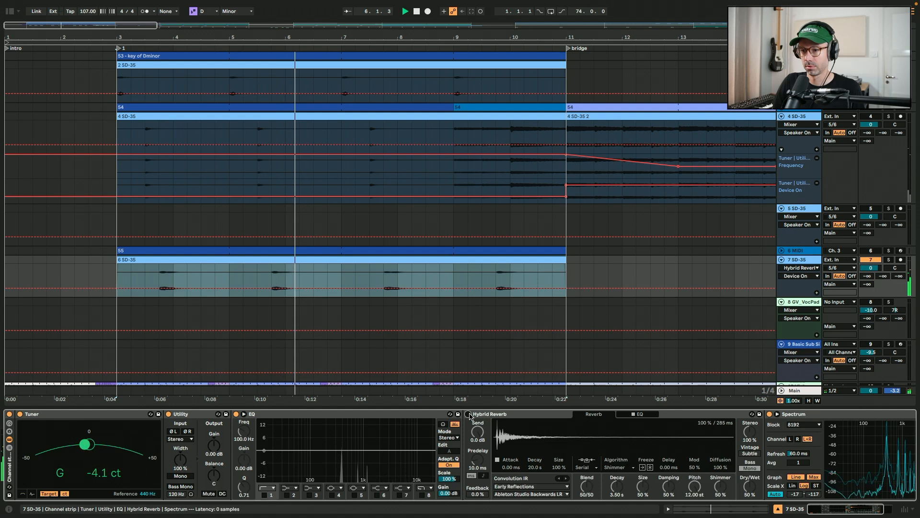
left_click(383, 290)
key("space")
key("space")
Play the 4 SD-35 intro clip on its own again
key("space")
left_click(873, 115)
left_click(143, 115)
key("space")
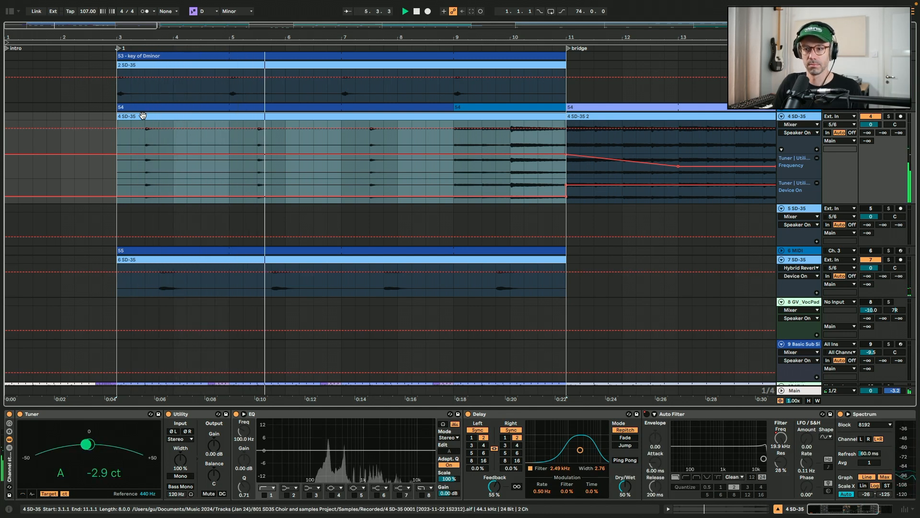
key("space")
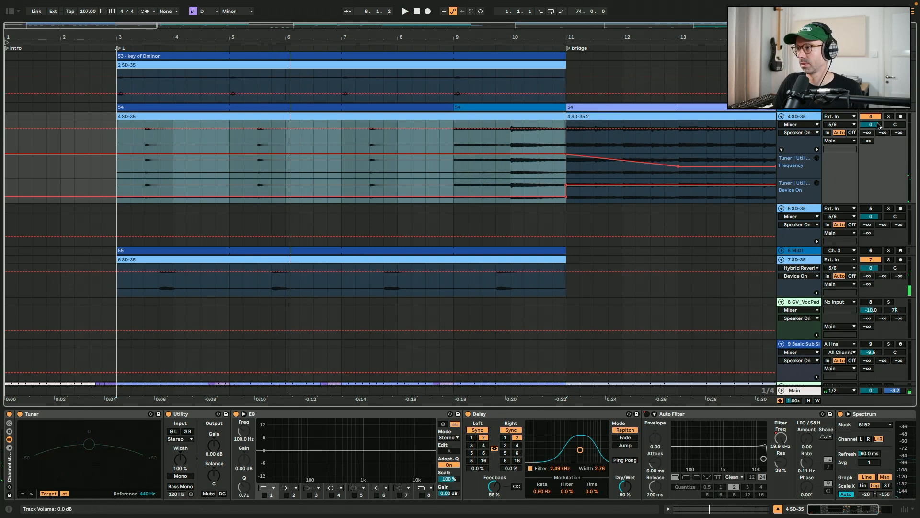
Zoom out to the whole arrangement and back in on the pitched up clips of track 5
left_click(496, 218)
key("minus")
key("minus")
key("minus")
key("minus")
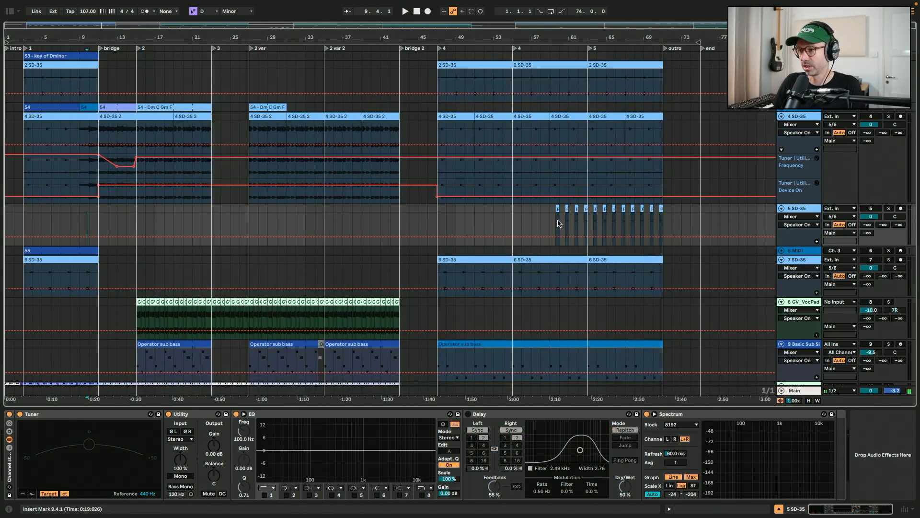
key("plus")
key("plus")
key("plus")
key("plus")
key("plus")
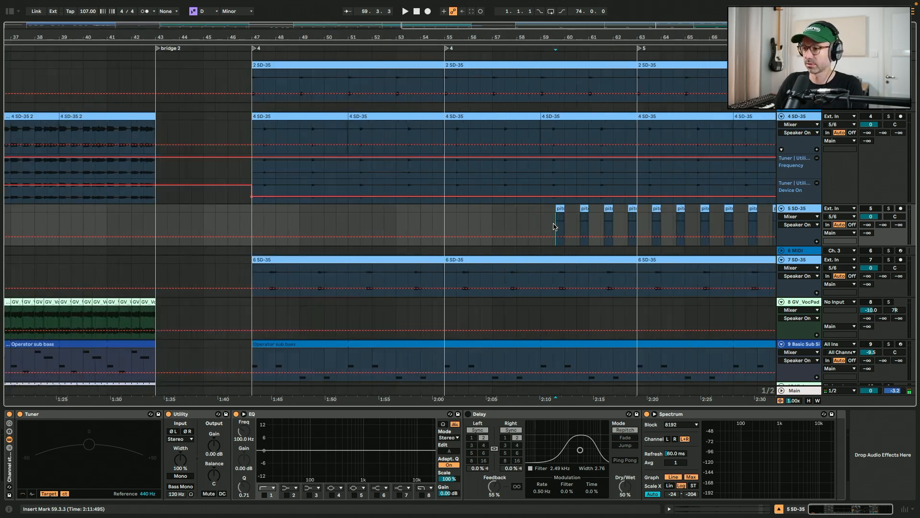
Play the pitched up clips on track 5 on their own
left_click(871, 208)
key("space")
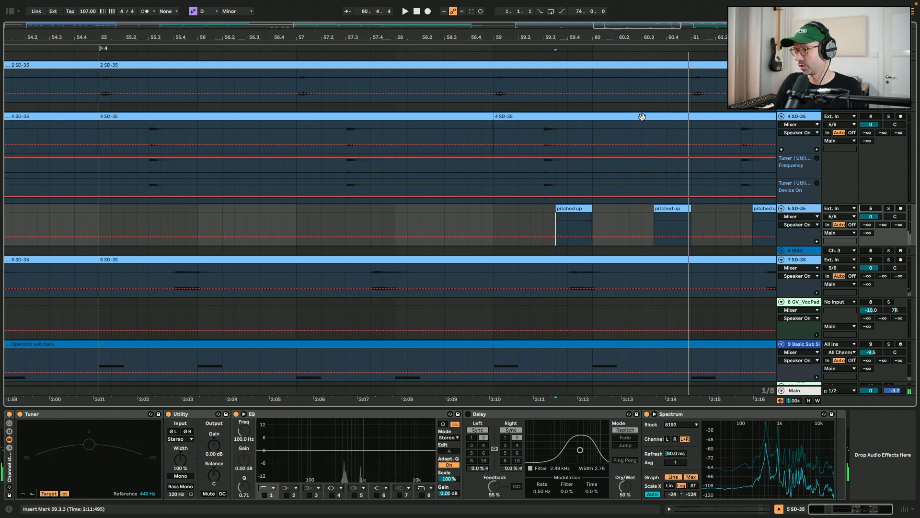
left_click(576, 124)
left_click(574, 116)
left_click(570, 209)
key("w")
left_click(15, 224)
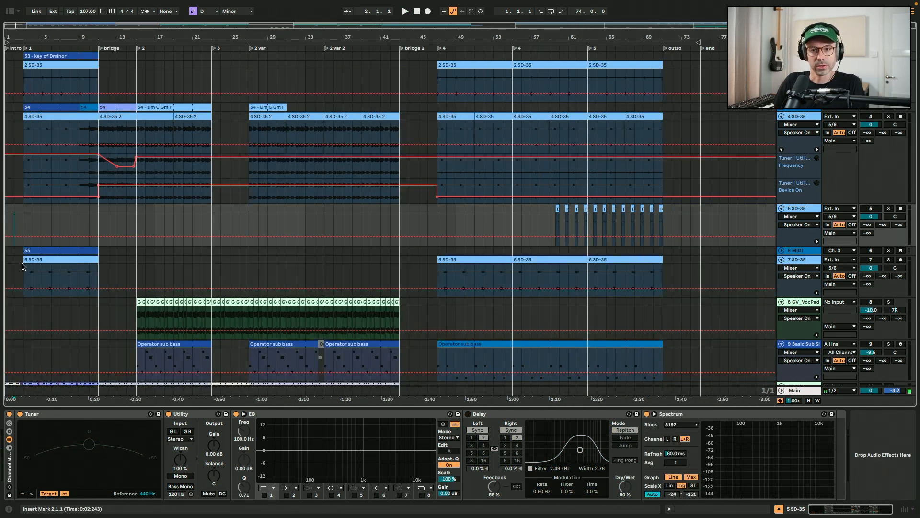
left_click(22, 264)
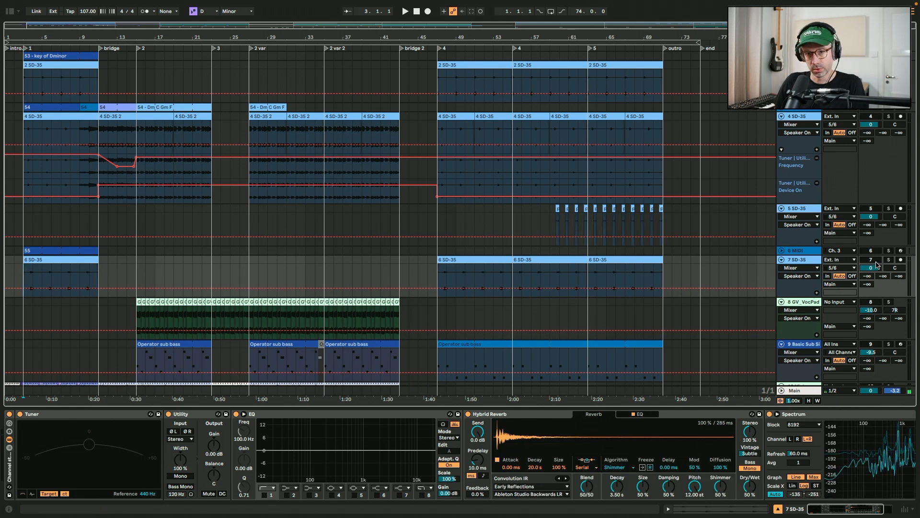
Play the GV_VocPad clips on track 8 and open the first clip's sample view
scroll(80, 216, "down", 1)
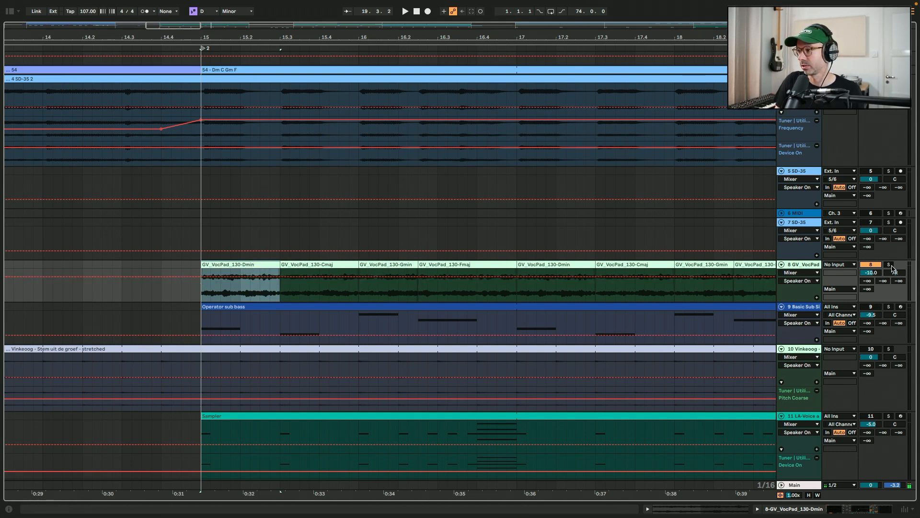
key("space")
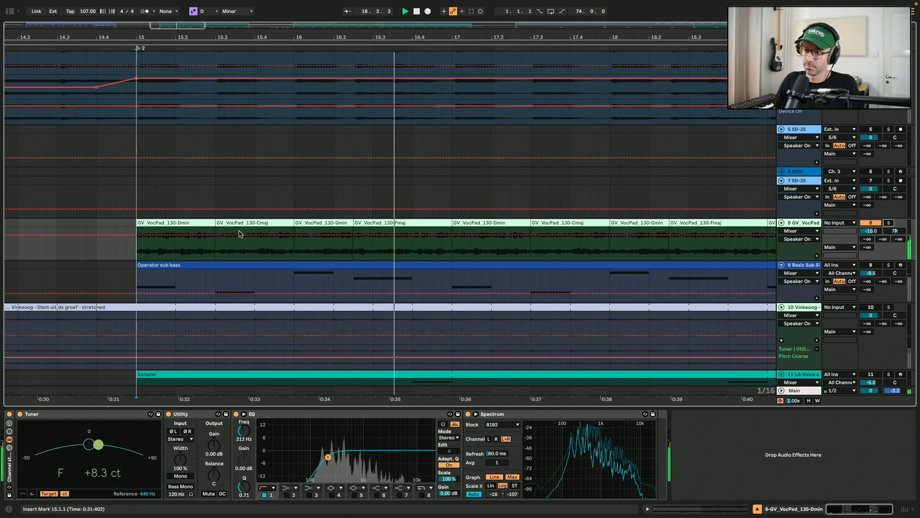
double_click(201, 225)
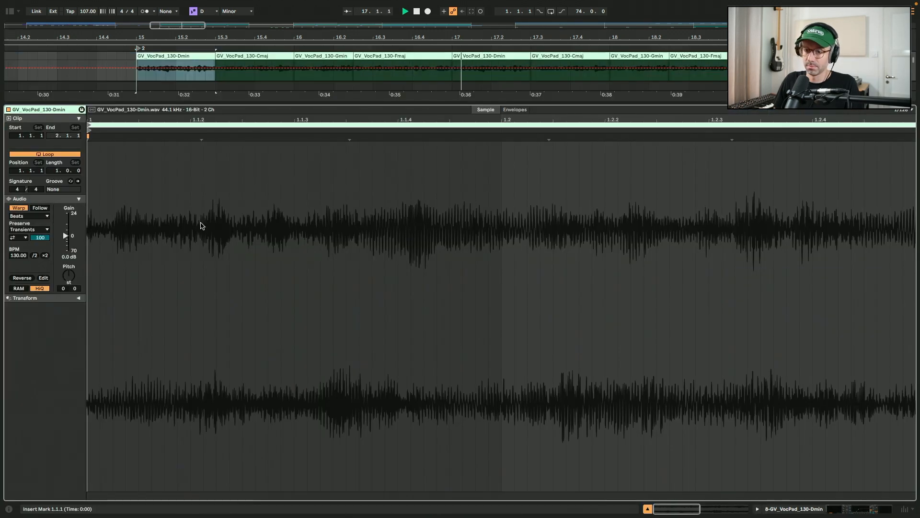
left_click(237, 53)
left_click(203, 55)
left_click(223, 55)
left_click(204, 54)
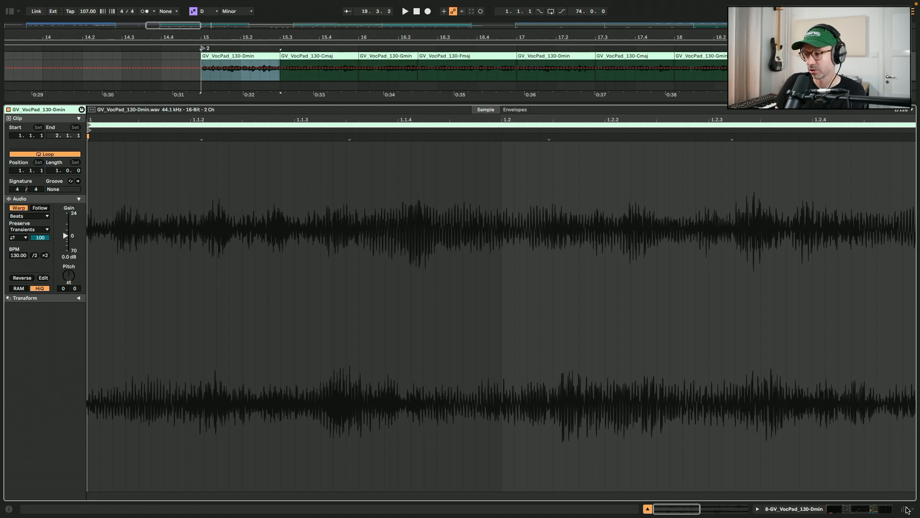
left_click(648, 509)
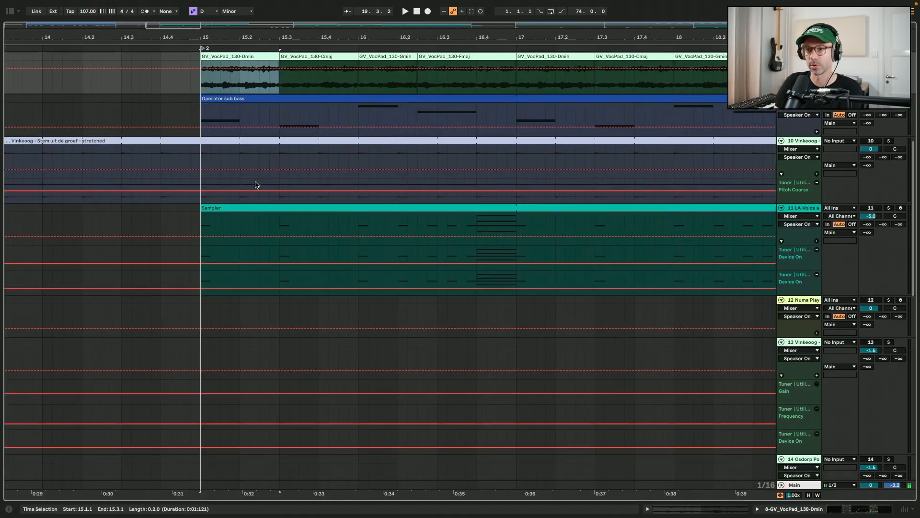
Play the 4 SD-35 track on its own from section 2
scroll(256, 185, "up", 5)
scroll(256, 185, "right", 2)
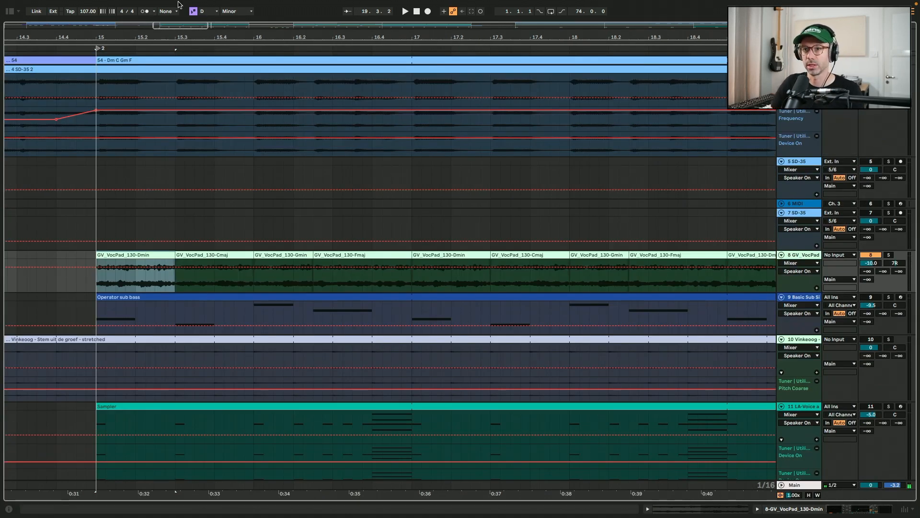
left_click_drag(425, 37, 425, 23)
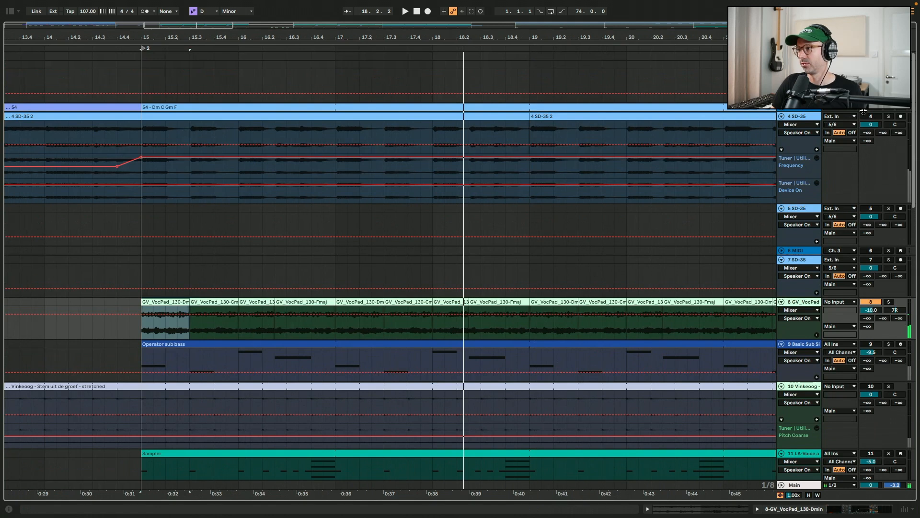
left_click(864, 116)
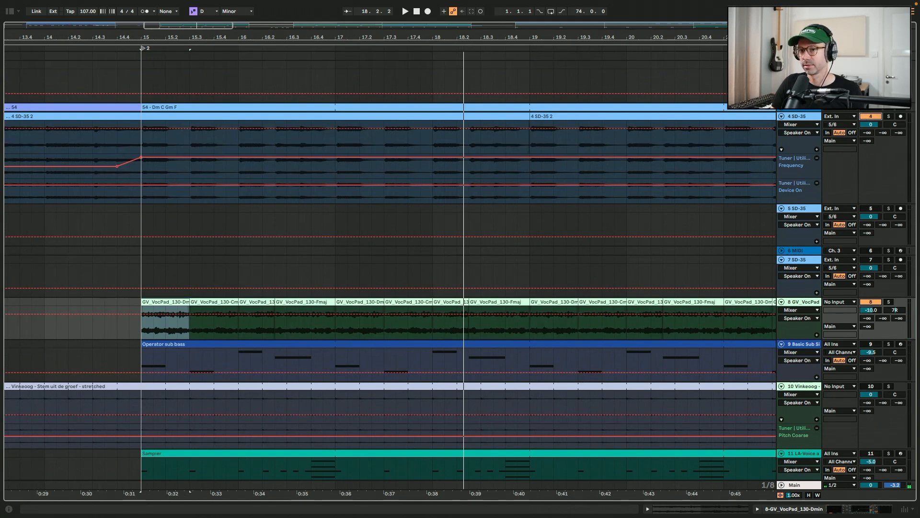
key("space")
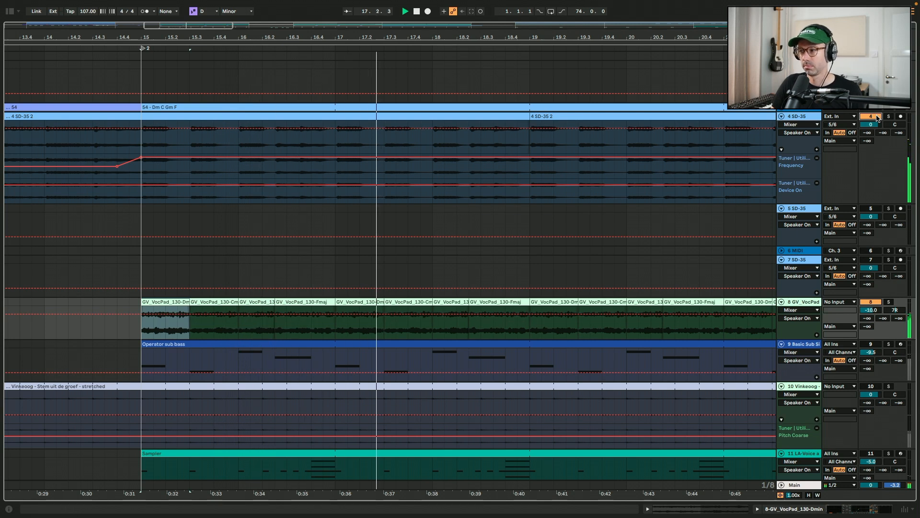
key("space")
Scroll down to the bass track and select the first Operator sub bass clip
scroll(550, 255, "down", 5)
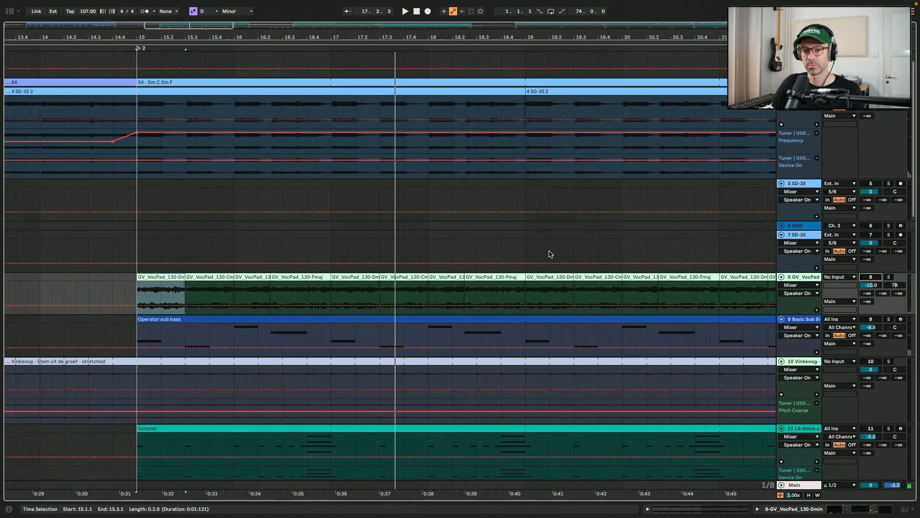
scroll(550, 254, "down", 1)
left_click(541, 185)
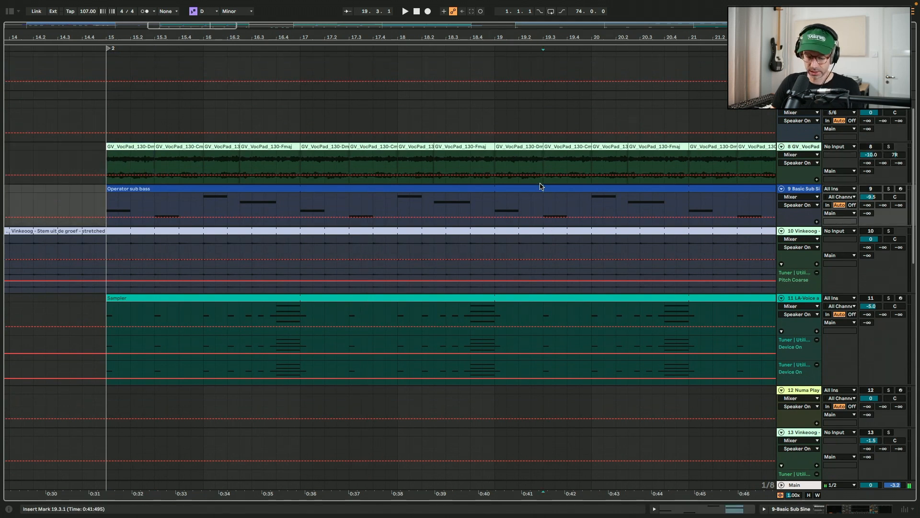
scroll(541, 186, "down", 10)
left_click(228, 190)
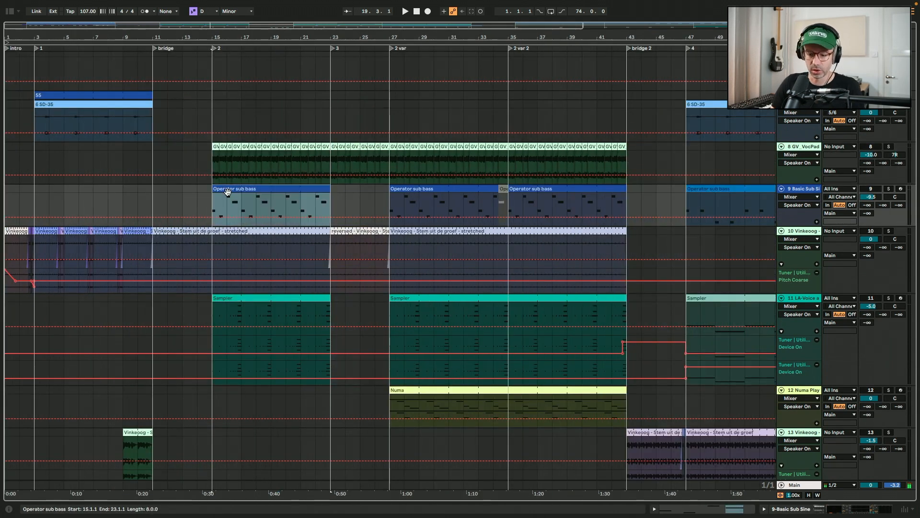
Play the Operator sub bass track soloed, then add the GV_VocPad track to the solo
scroll(228, 193, "up", 8)
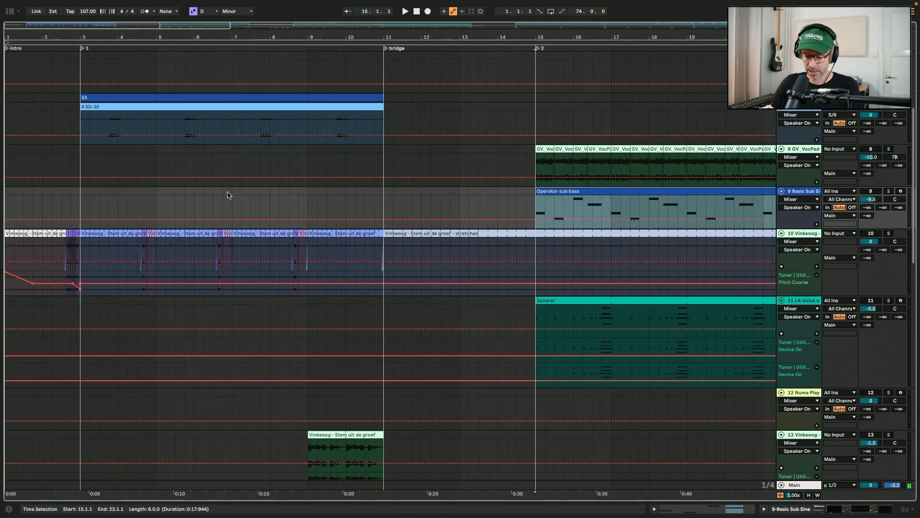
scroll(227, 194, "down", 3)
scroll(228, 195, "up", 1)
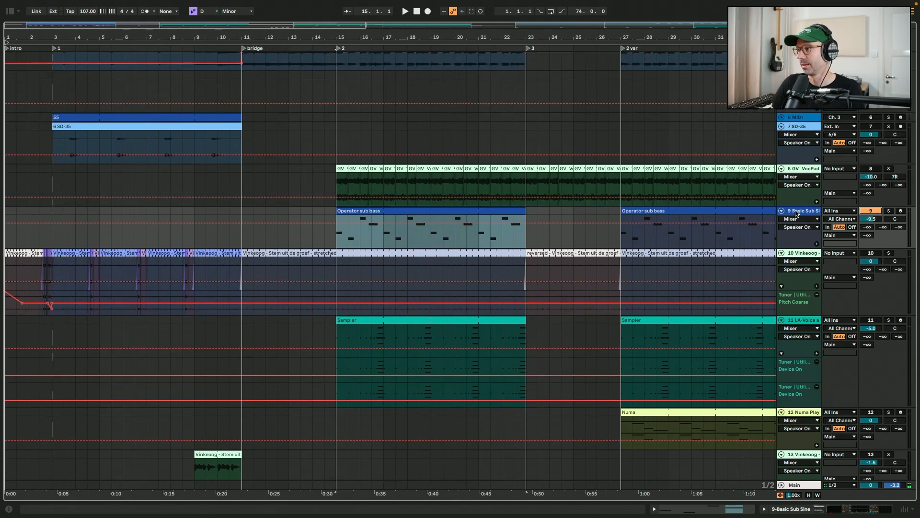
left_click(870, 509)
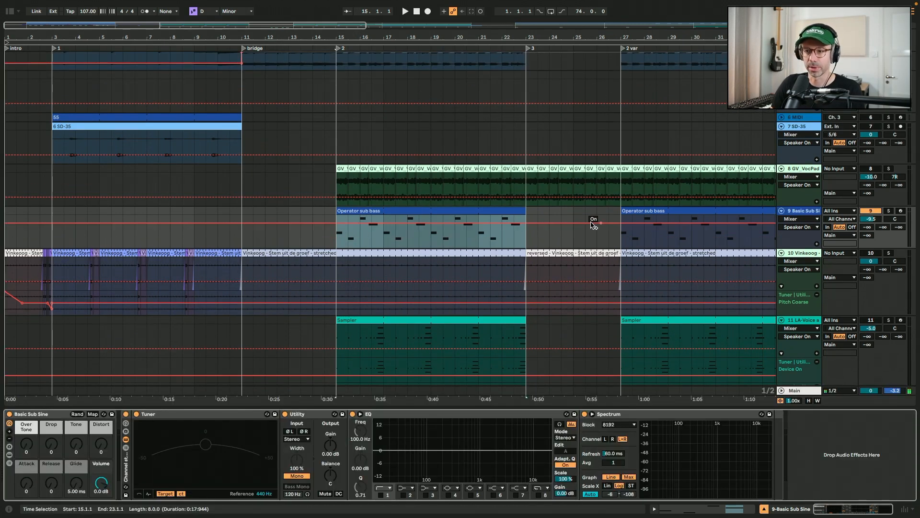
key("space")
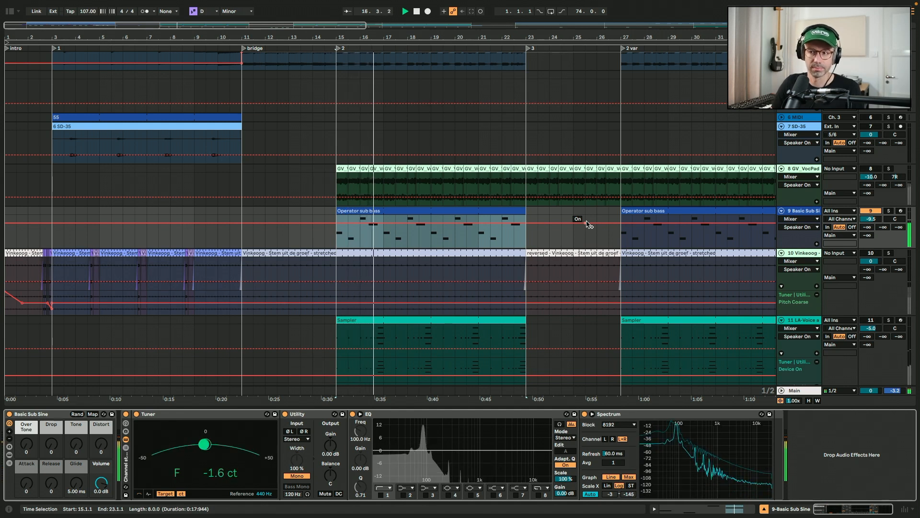
left_click(870, 169)
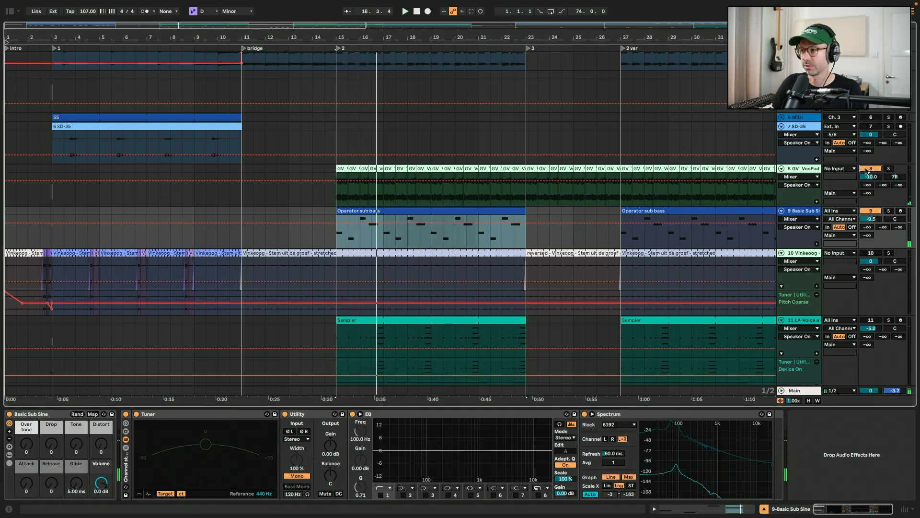
key("space")
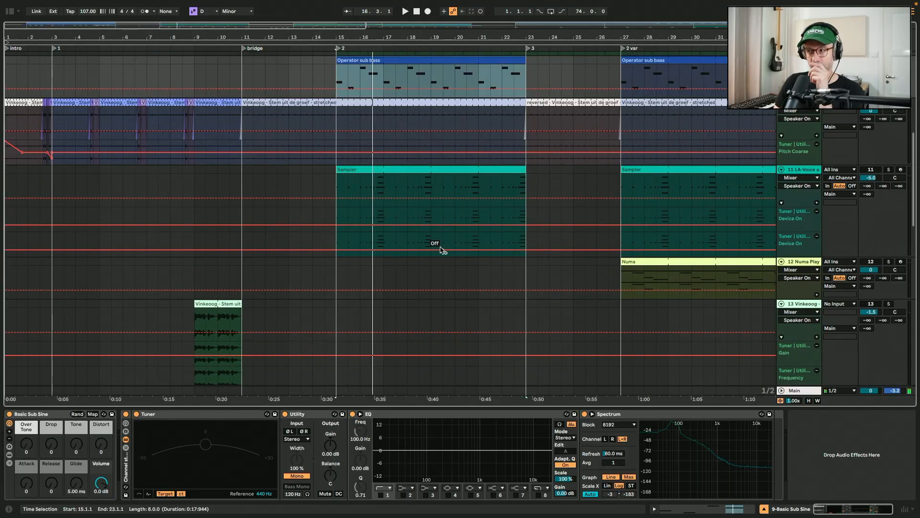
Zoom into the intro, select the first Vinkeoog clip on track 10 and play it soloed
scroll(441, 249, "up", 6)
scroll(441, 250, "down", 6)
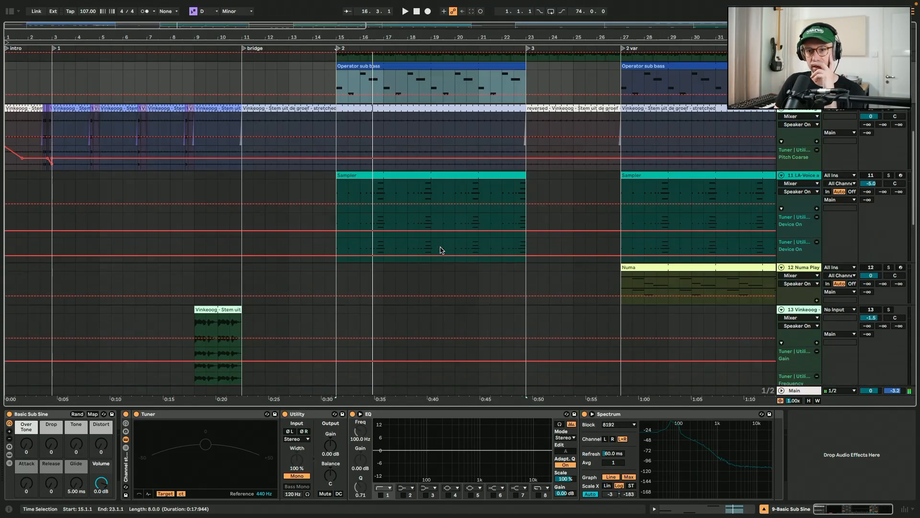
scroll(441, 250, "up", 3)
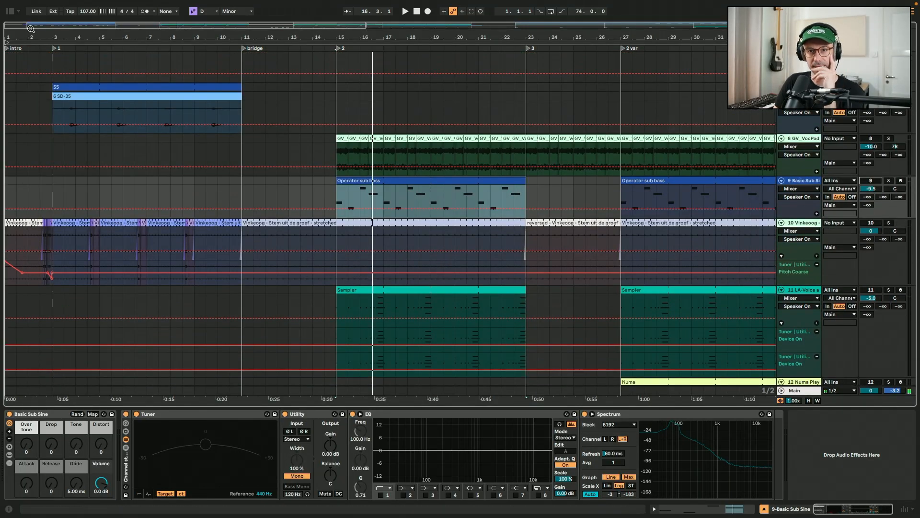
left_click_drag(8, 27, 11, 27)
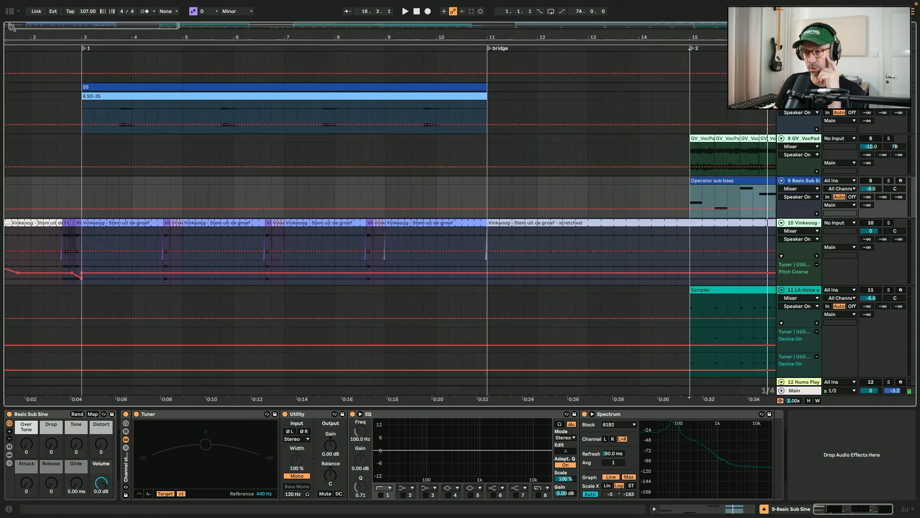
scroll(406, 283, "left", 2)
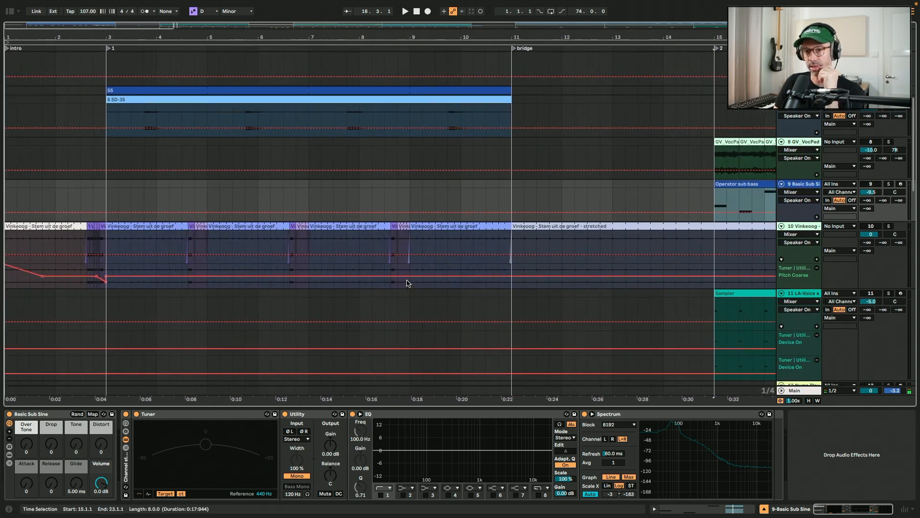
left_click(59, 235)
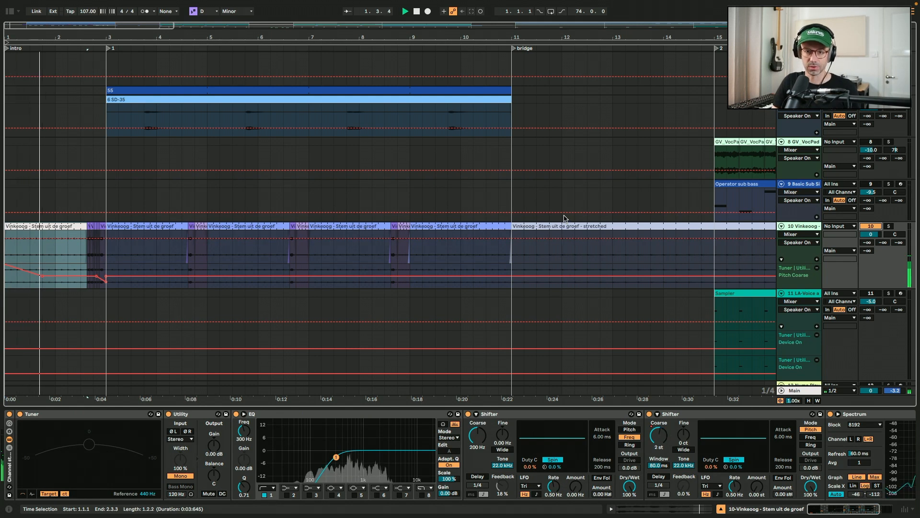
left_click(499, 415)
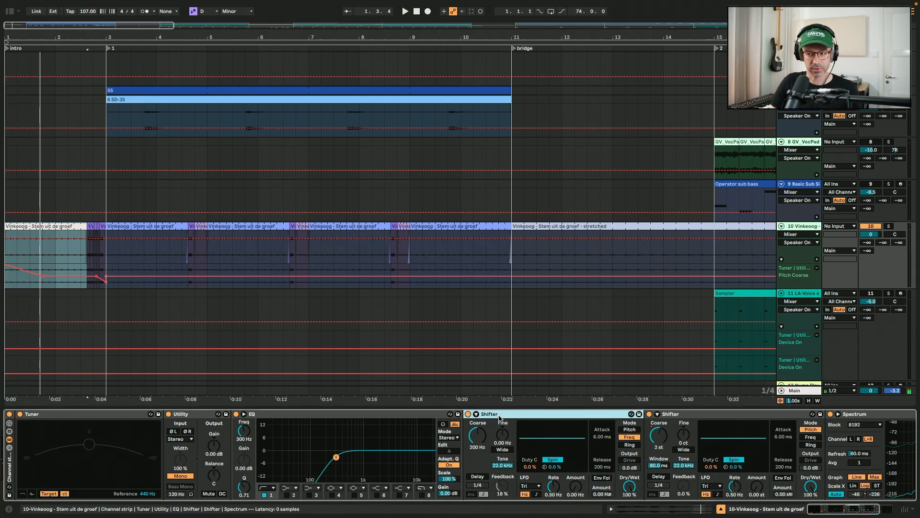
key("space")
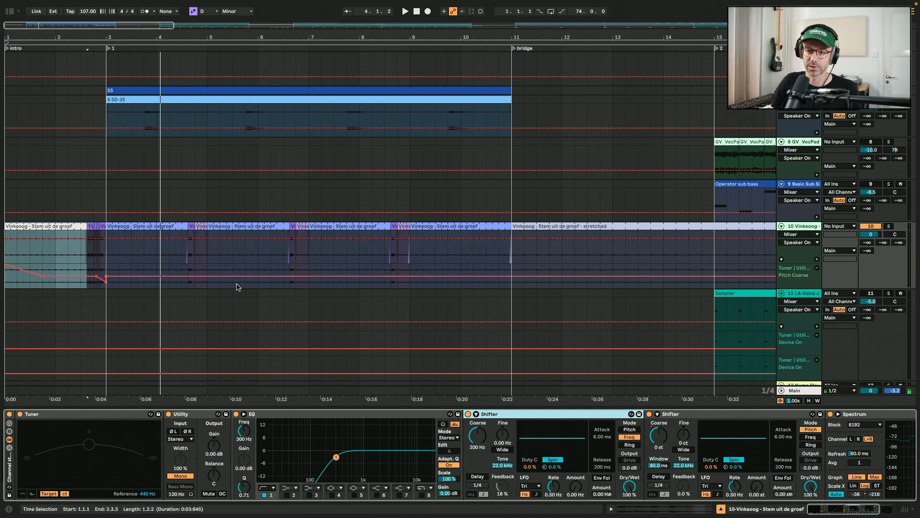
Play the chopped Vinkeoog clips on track 10 from bar 4
left_click(164, 255)
key("space")
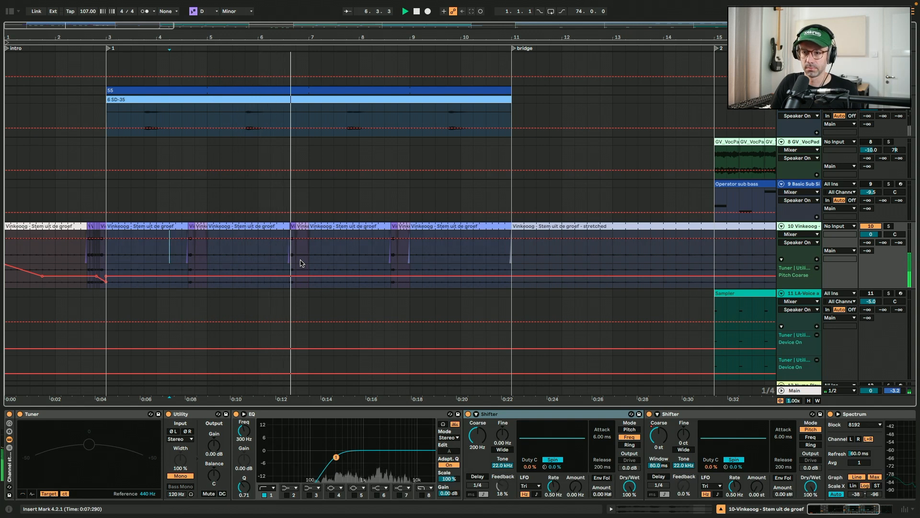
key("space")
Play the stretched Vinkeoog clip at the bridge and open it in the sample view, then return to devices
left_click(529, 225)
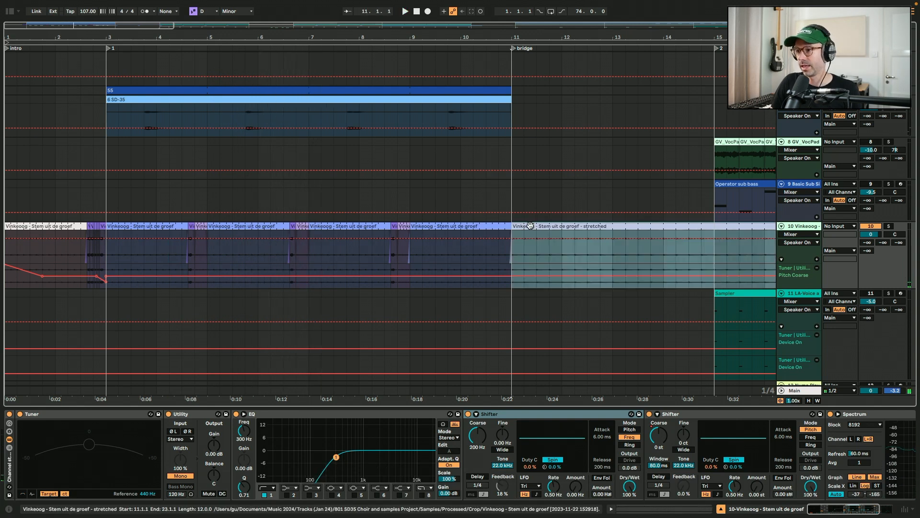
scroll(529, 225, "right", 5)
key("space")
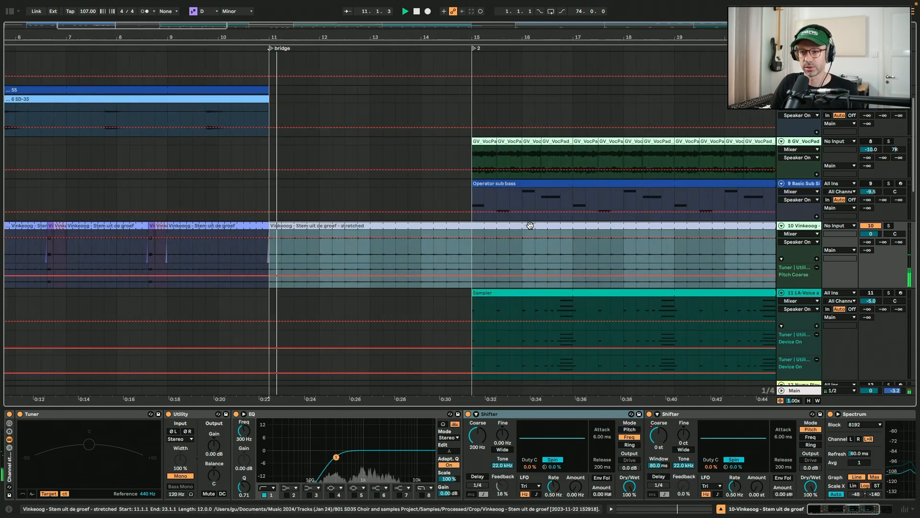
double_click(530, 225)
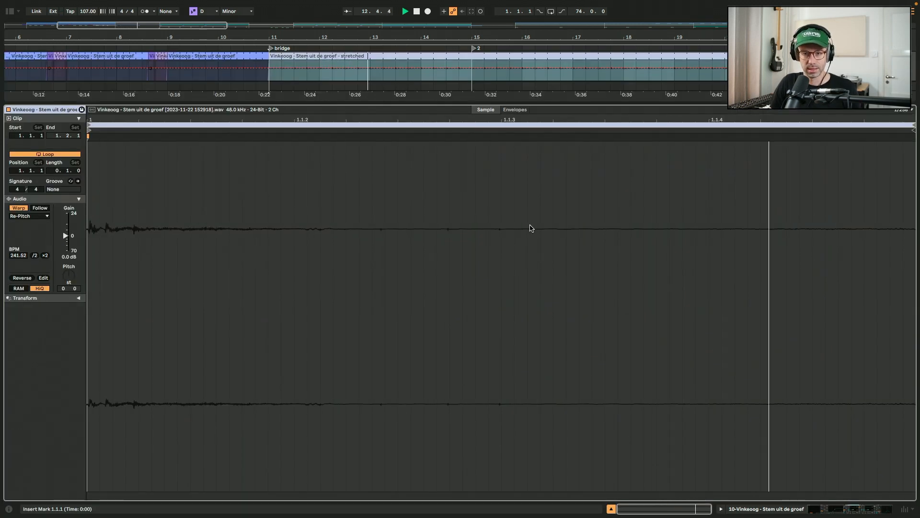
key("shift+Tab")
Zoom into section 2 and choose Delete Automation from the track 10 mixer context menu
scroll(531, 228, "up", 2)
scroll(531, 228, "up", 3)
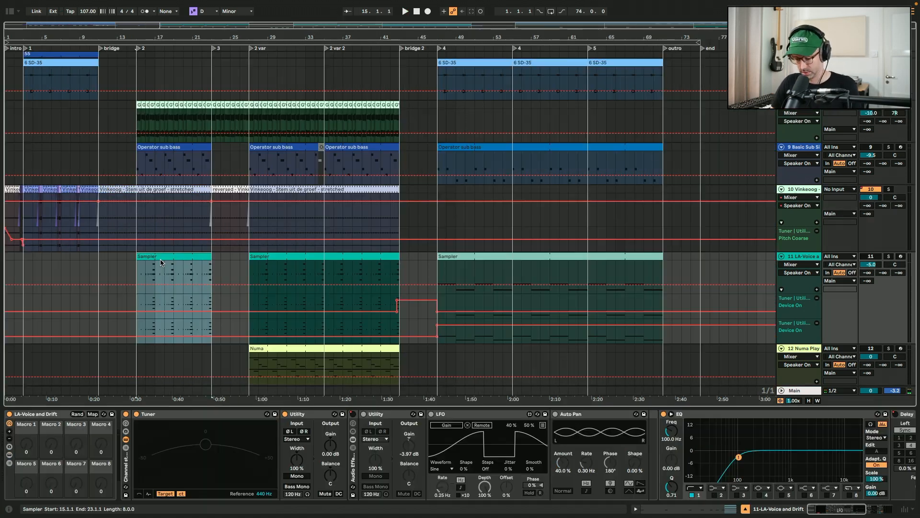
key("plus")
key("plus")
key("plus")
key("plus")
scroll(160, 262, "left", 4)
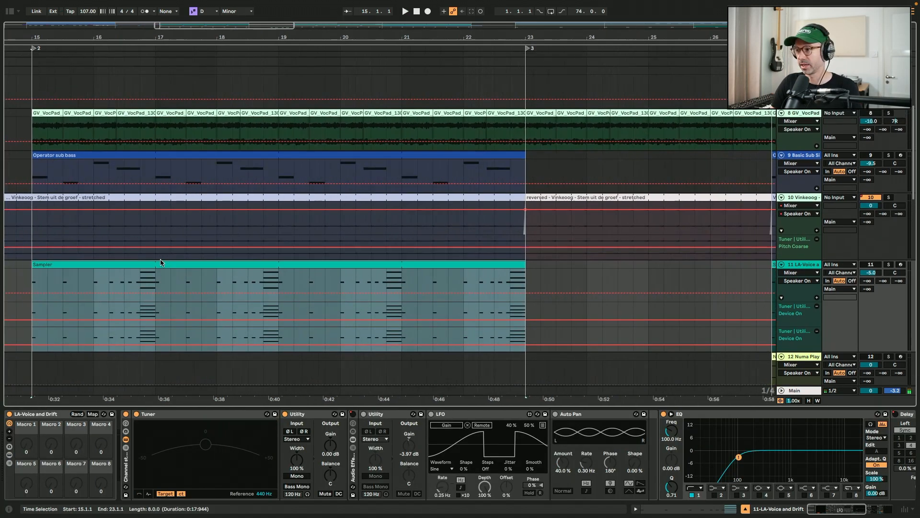
scroll(161, 262, "down", 4)
scroll(160, 262, "left", 3)
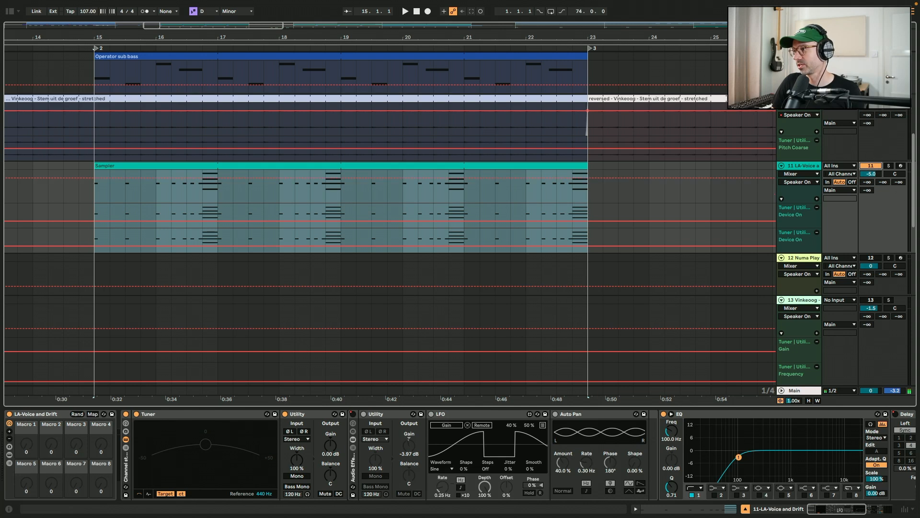
right_click(864, 121)
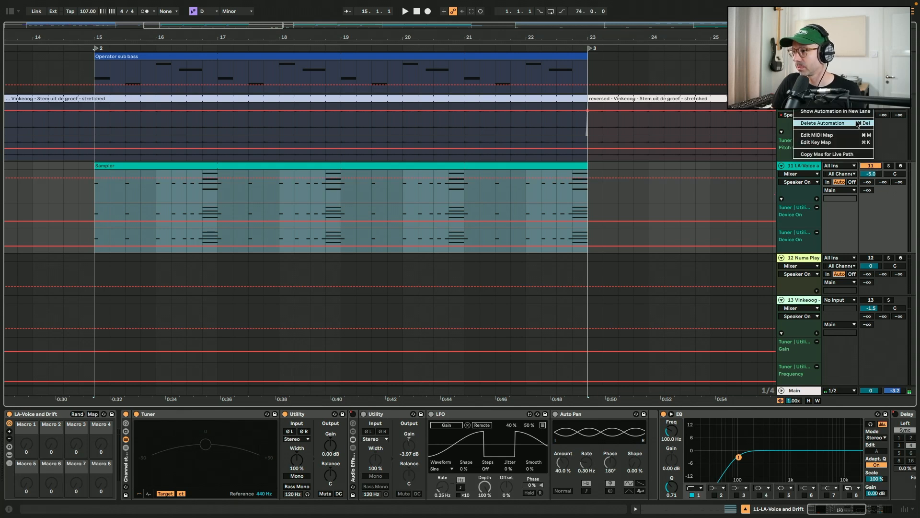
left_click(854, 123)
Select the Sampler clip on the LA-Voice track 11 and play it soloed
left_click(96, 203)
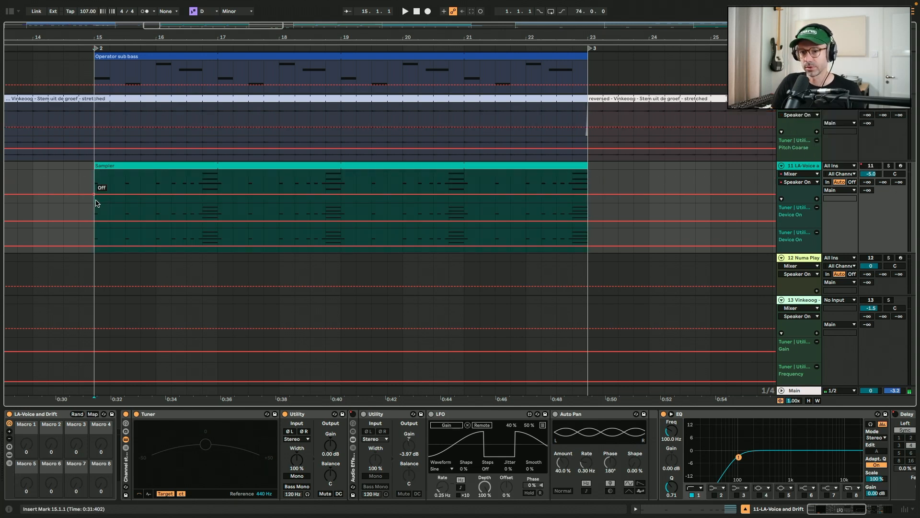
left_click(26, 417)
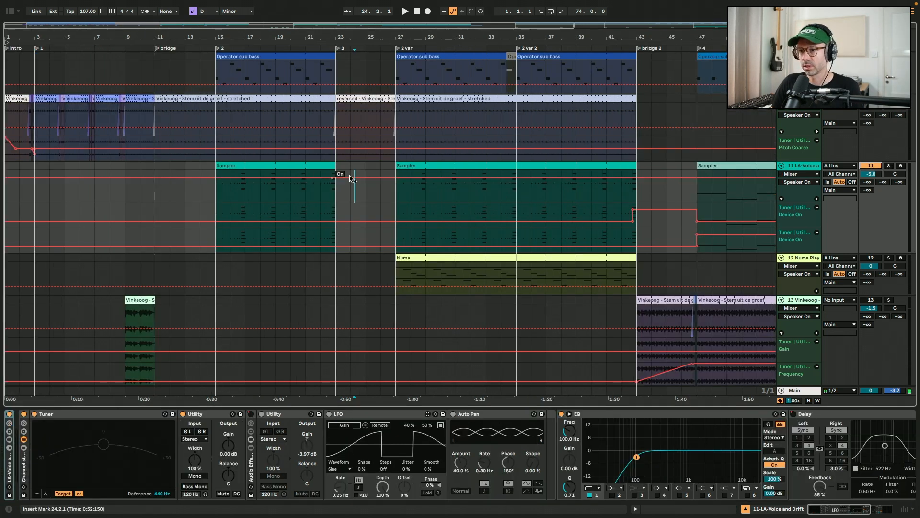
left_click(422, 166)
key("space")
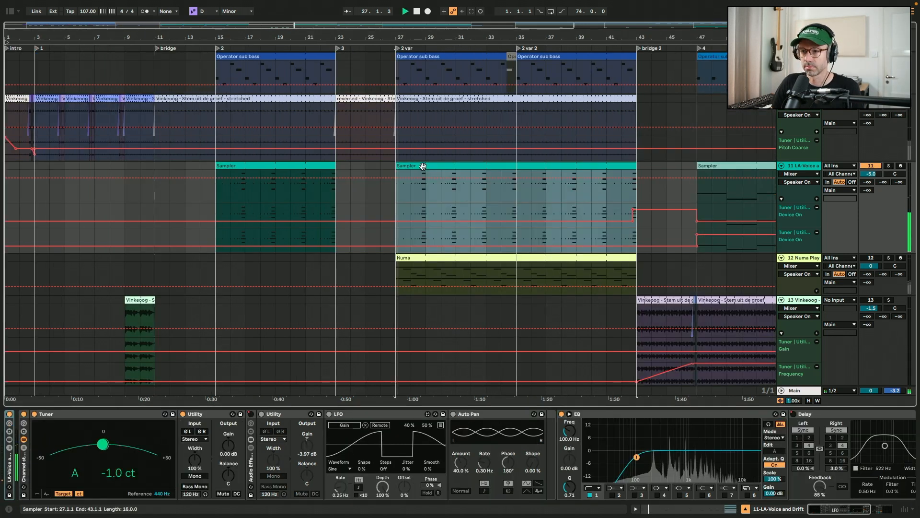
Solo the Numa Player track 12, inspect its plugin window, close it and play the Numa clip
key("plus")
key("plus")
key("plus")
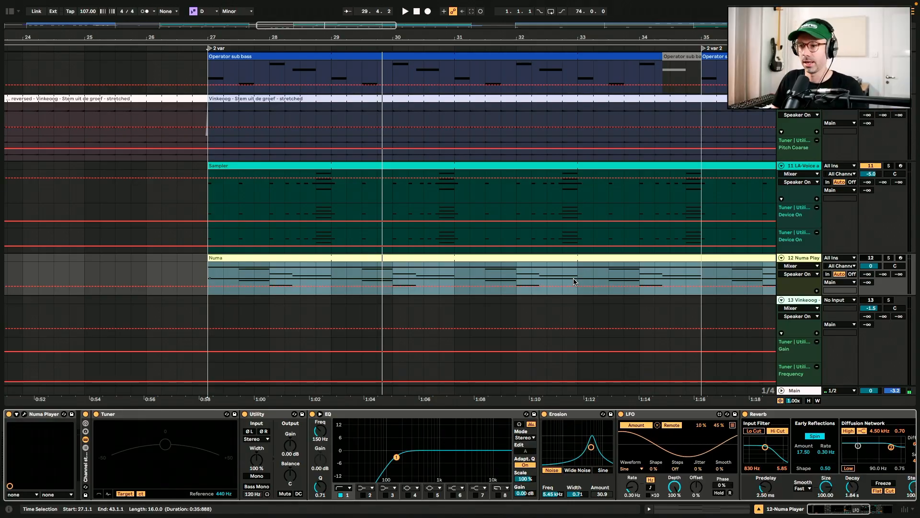
left_click(872, 258)
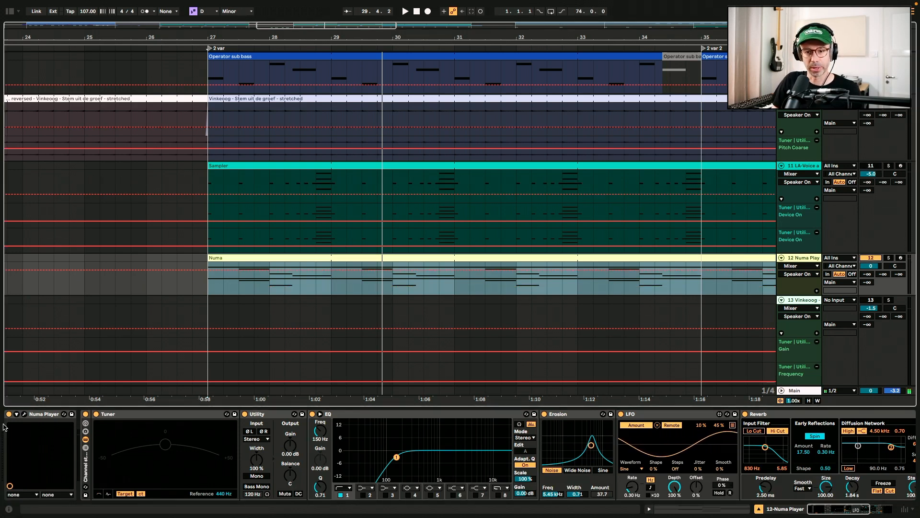
left_click(25, 415)
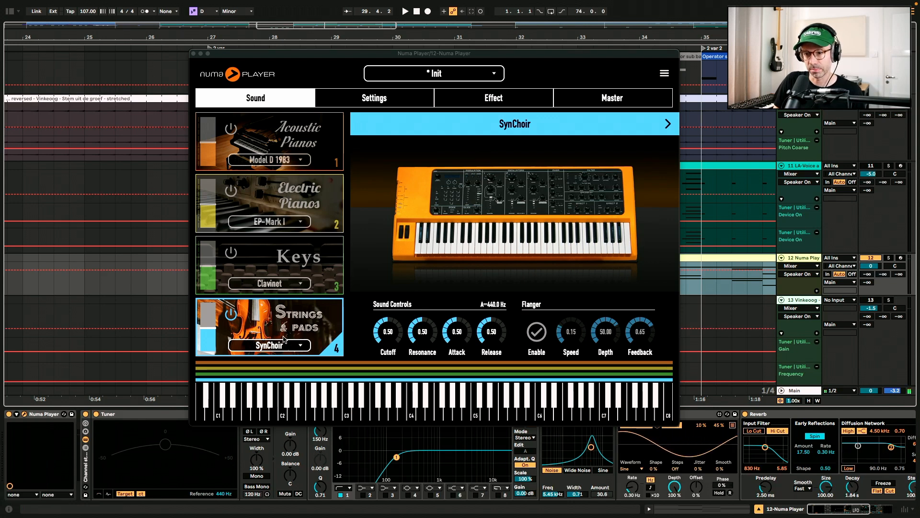
key("super+alt+p")
key("space")
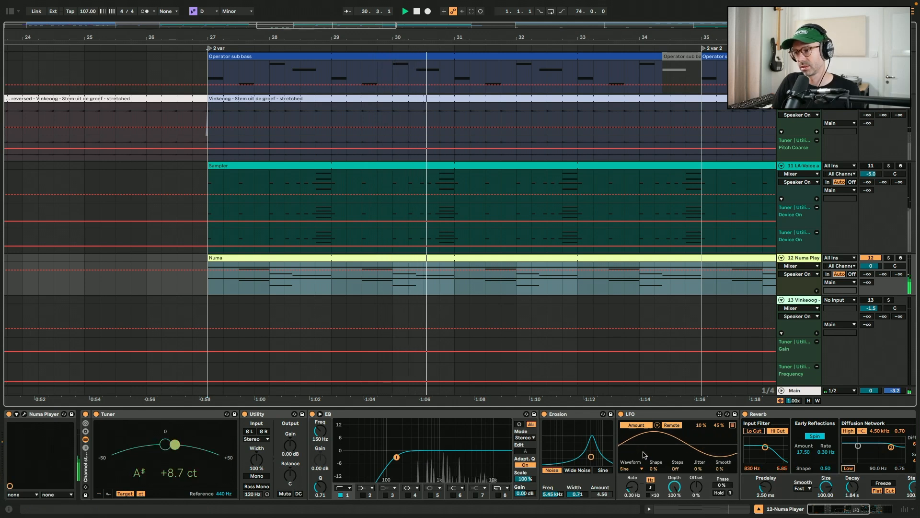
Unsolo the Numa Player track
scroll(644, 454, "right", 3)
left_click(874, 258)
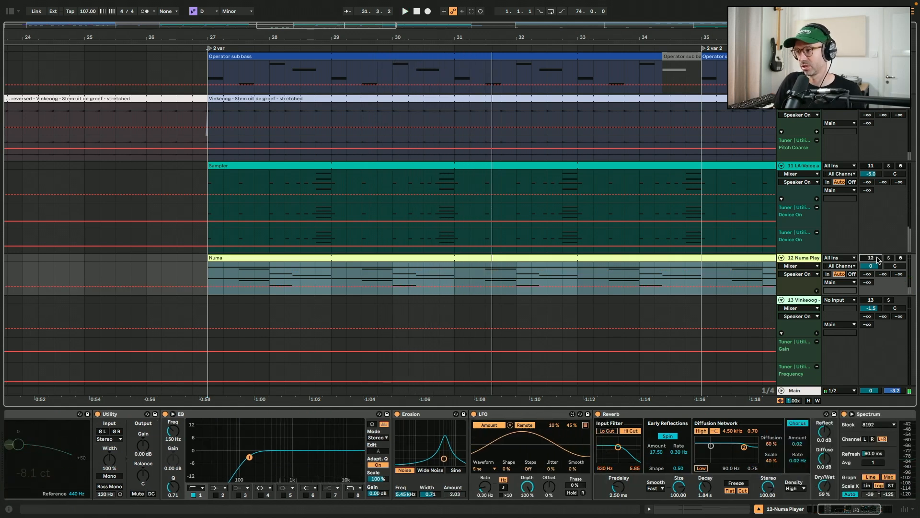
left_click(405, 308)
scroll(407, 308, "down", 3)
key("minus")
key("minus")
Select the Vinkeoog vocal clip on track 13 before the bridge and play it soloed
left_click(74, 308)
key("plus")
key("plus")
key("plus")
key("plus")
key("plus")
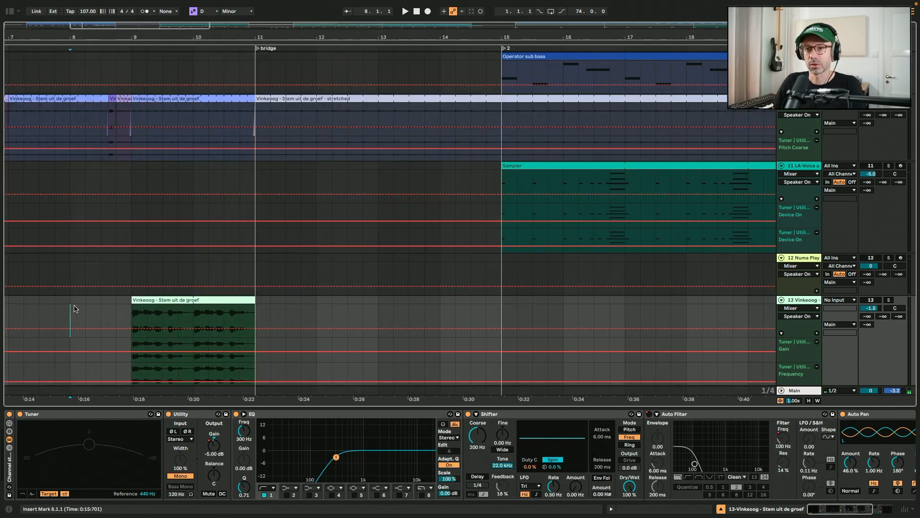
scroll(74, 308, "down", 2)
scroll(77, 309, "up", 2)
scroll(77, 309, "down", 1)
left_click(243, 66)
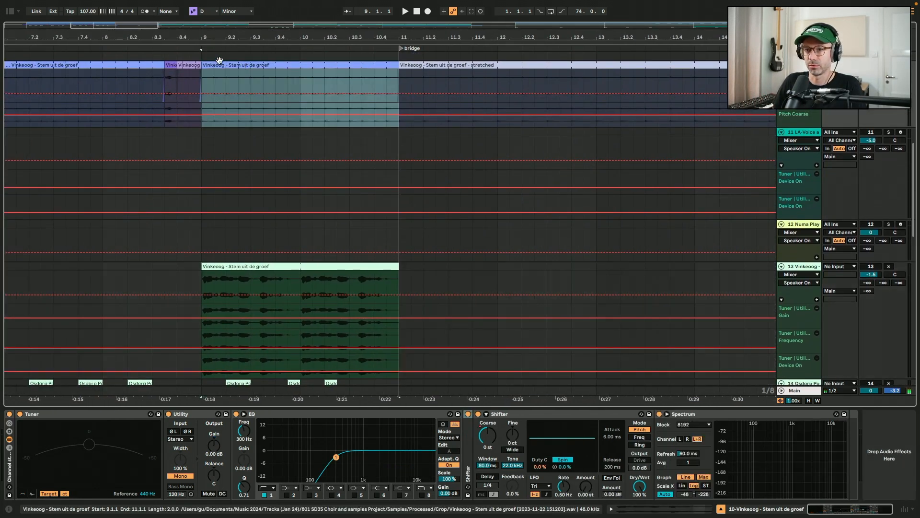
left_click(251, 265)
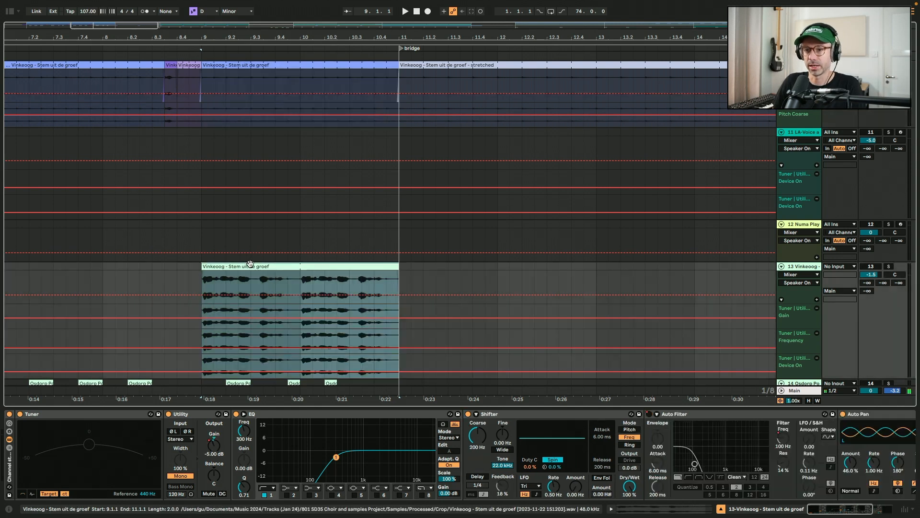
scroll(237, 203, "down", 3)
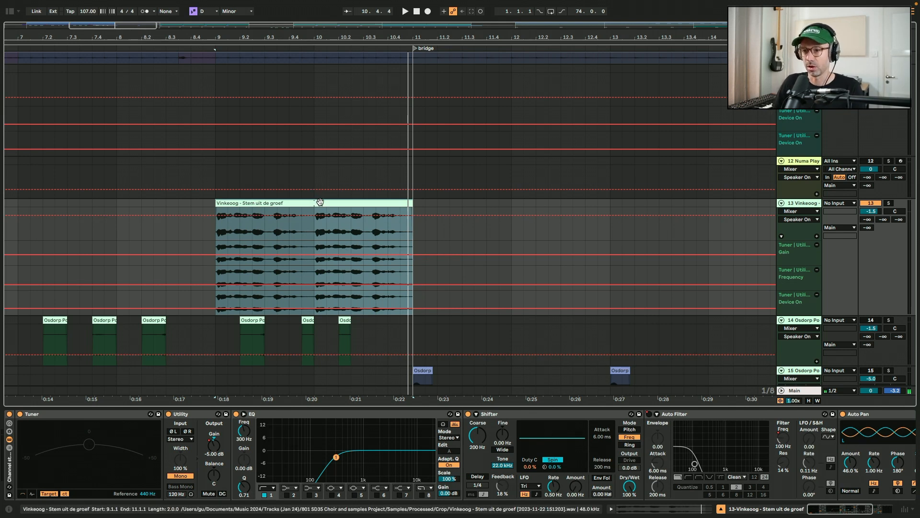
Select the Vinkeoog vocal clip in bridge 2 on track 13 and play it soloed
scroll(319, 202, "down", 10)
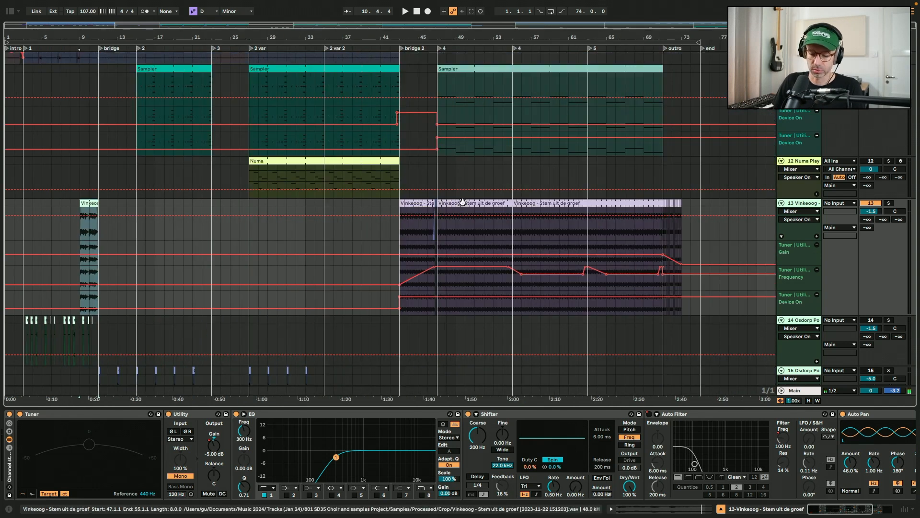
left_click(455, 201)
scroll(459, 200, "up", 10)
scroll(462, 201, "up", 3)
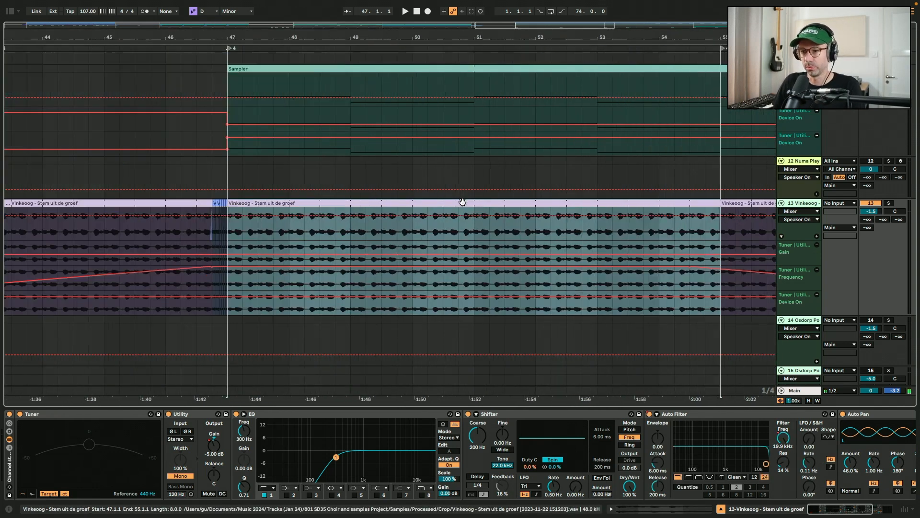
key("space")
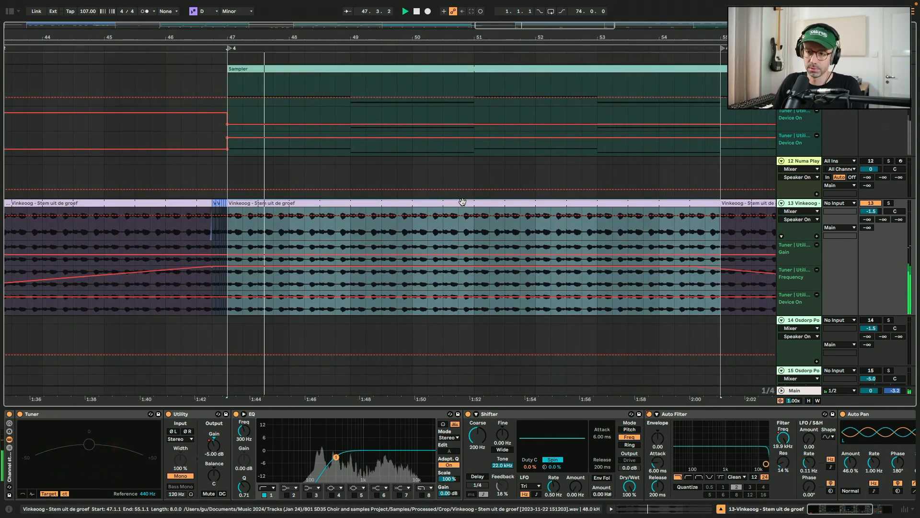
key("space")
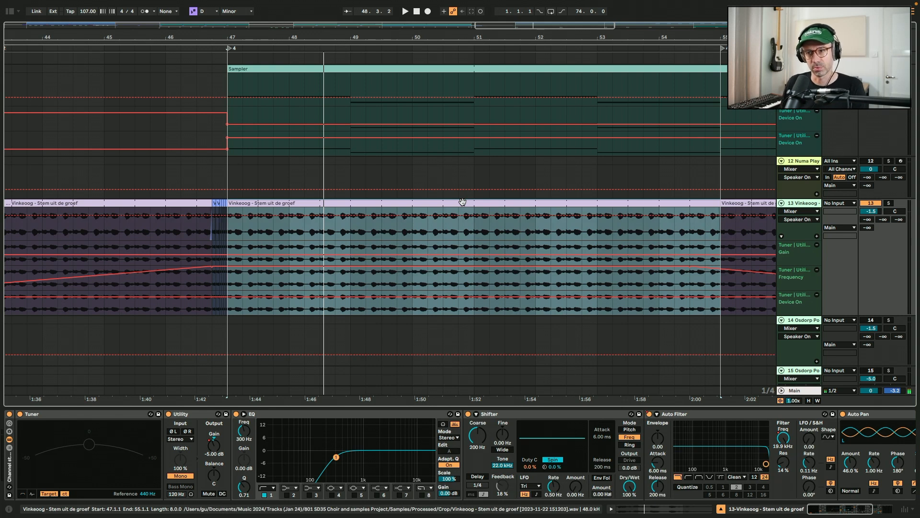
Play the Vinkeoog vocal from the start of bridge 2 through to the outro
left_click(230, 235)
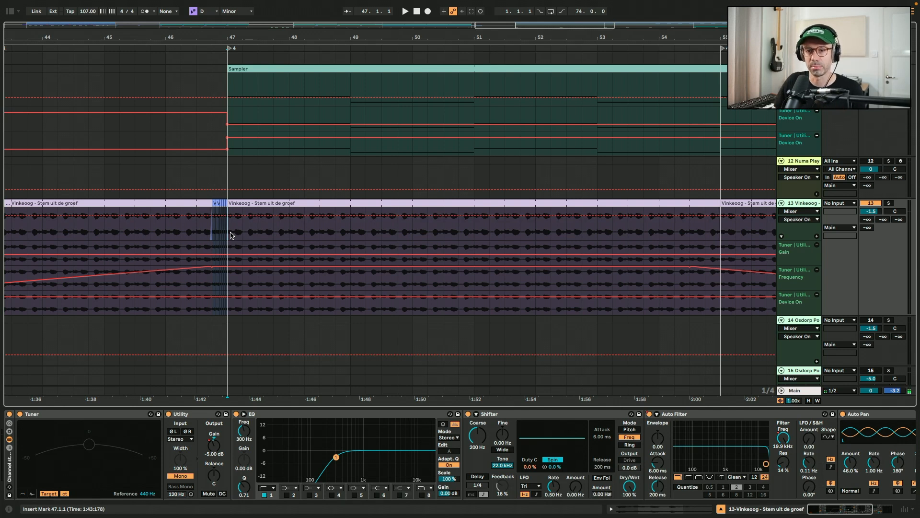
scroll(53, 238, "left", 5)
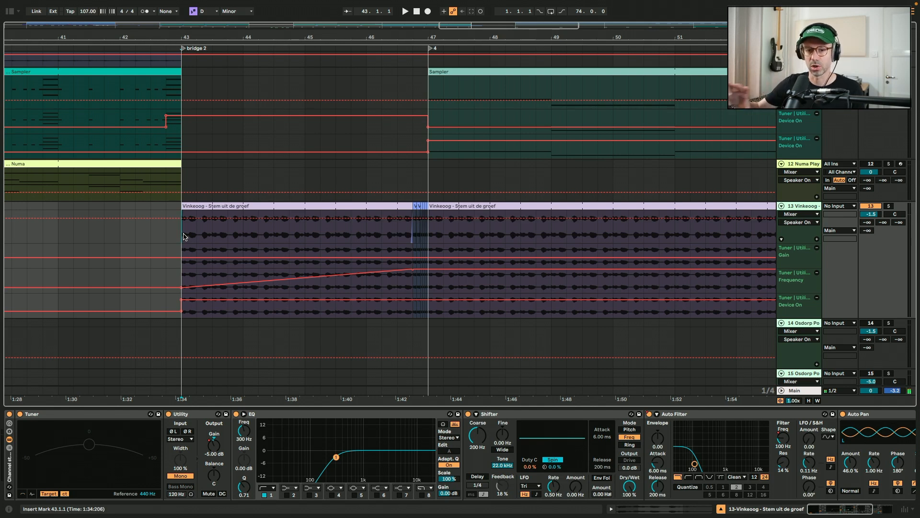
key("space")
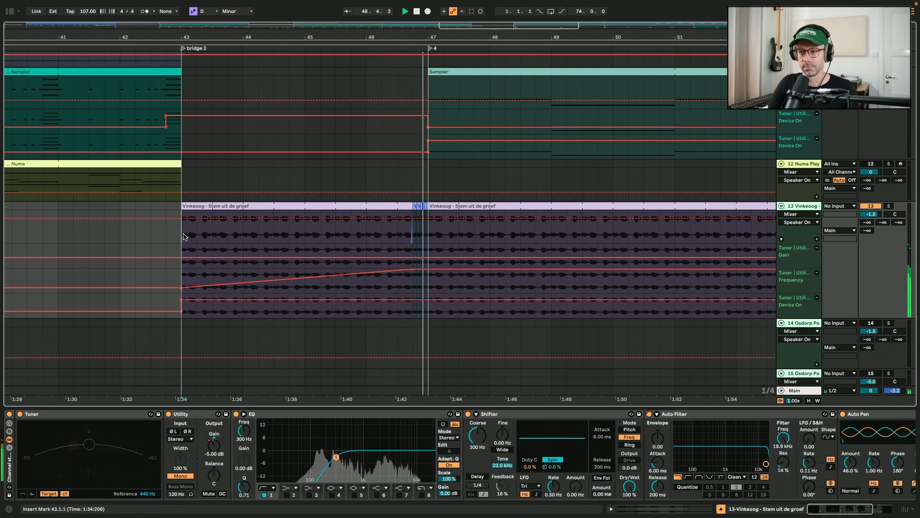
key("minus")
key("minus")
key("minus")
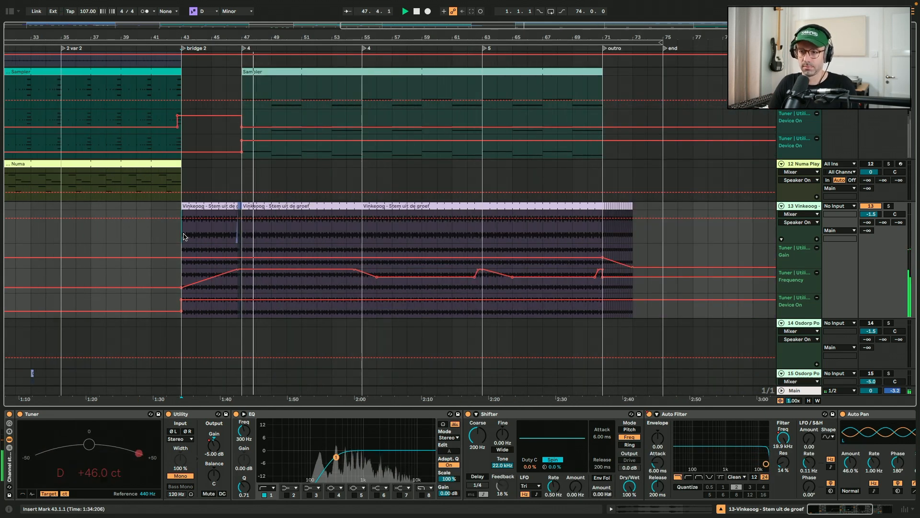
left_click(602, 236)
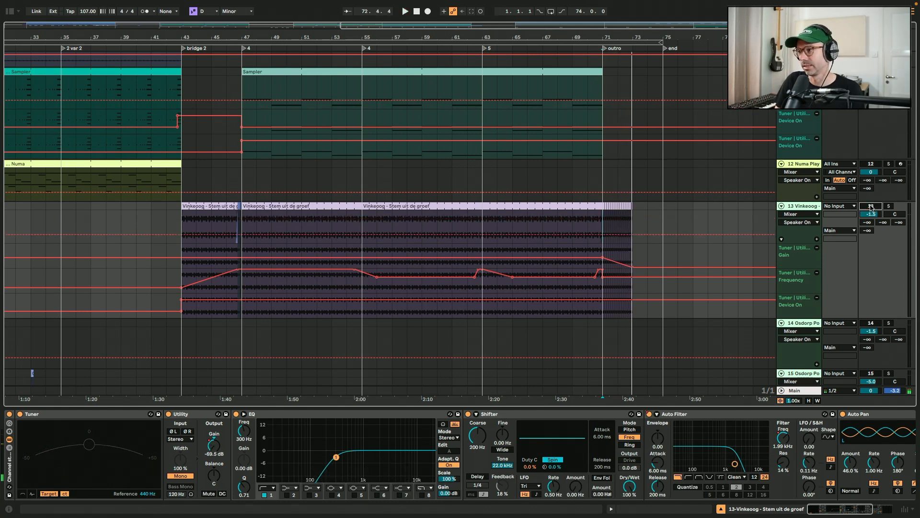
Review the clips on the lower tracks of the arrangement
scroll(578, 352, "down", 5)
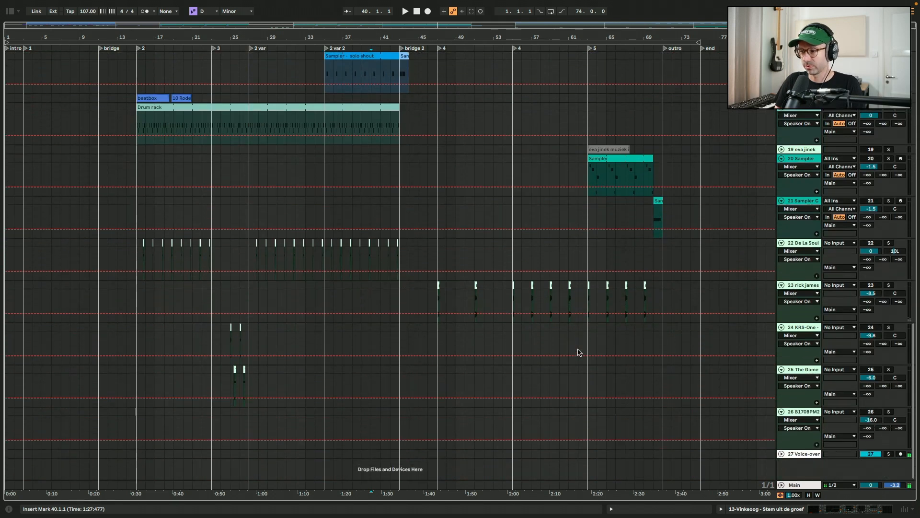
scroll(578, 352, "up", 5)
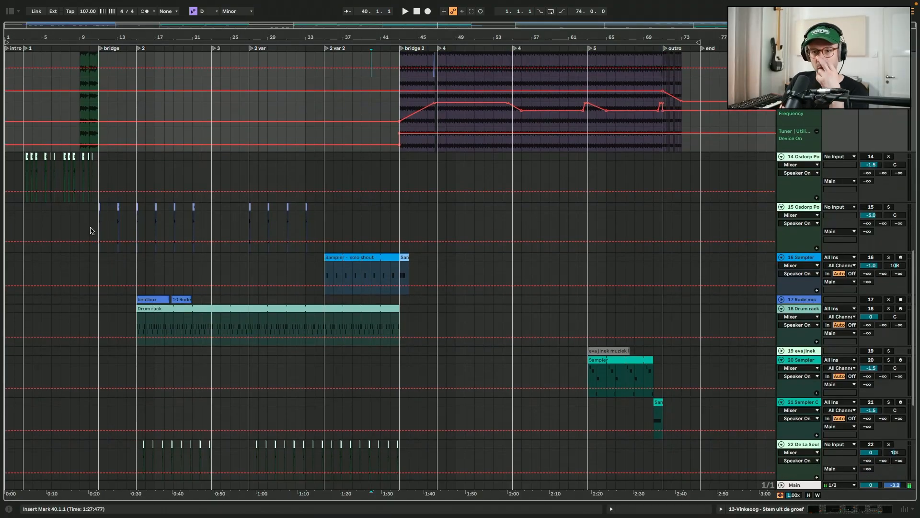
scroll(92, 231, "down", 2)
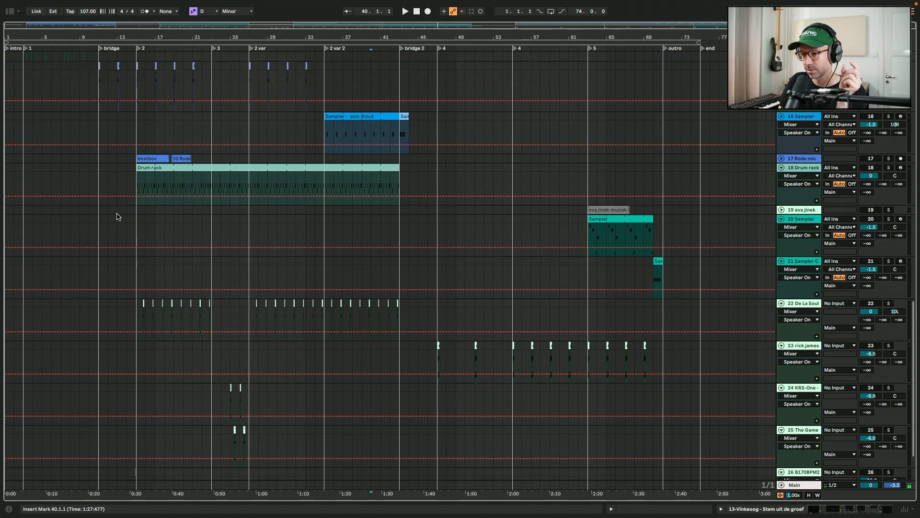
scroll(116, 216, "down", 3)
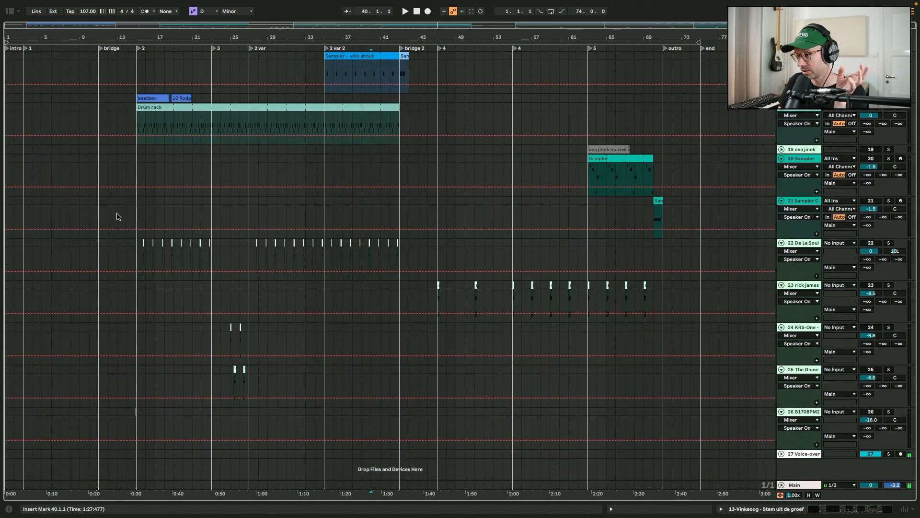
scroll(116, 216, "up", 12)
scroll(116, 216, "down", 2)
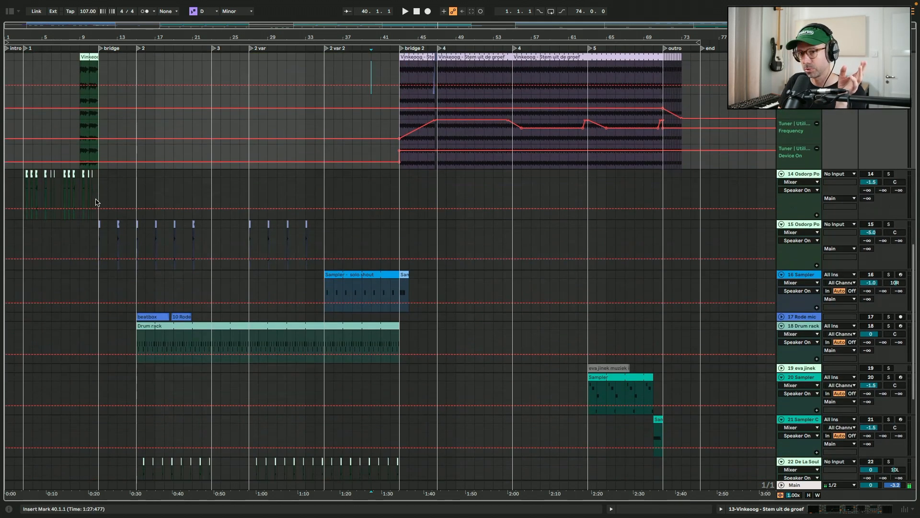
Select the Osdorp Posse clips on track 14 in the intro and play them soloed
left_click(21, 195)
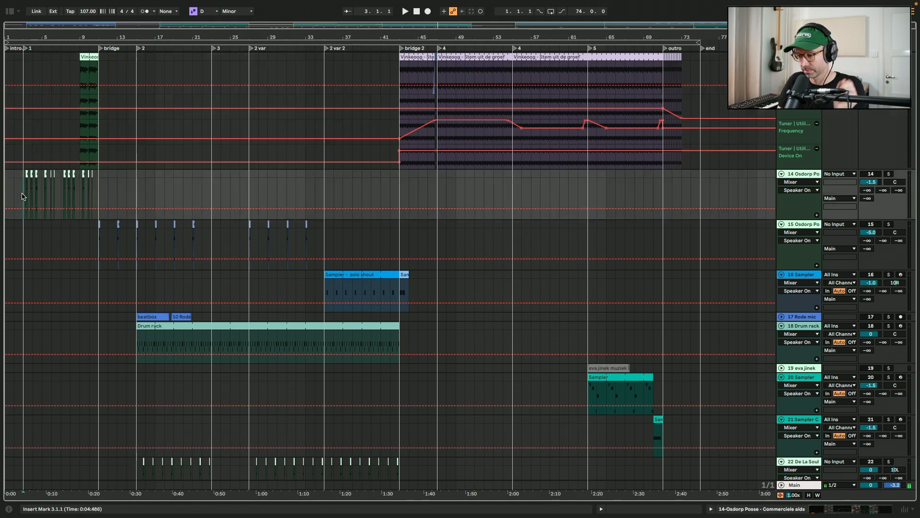
key("z")
key("x")
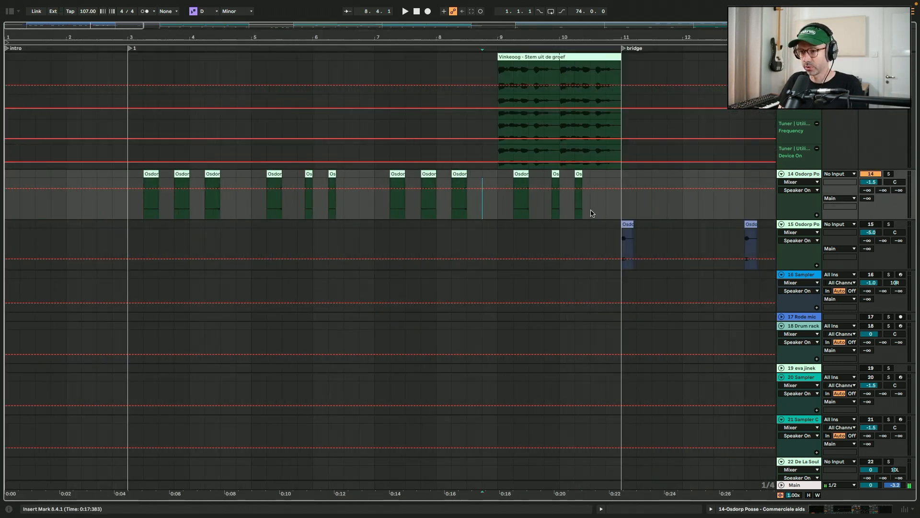
scroll(127, 207, "right", 2)
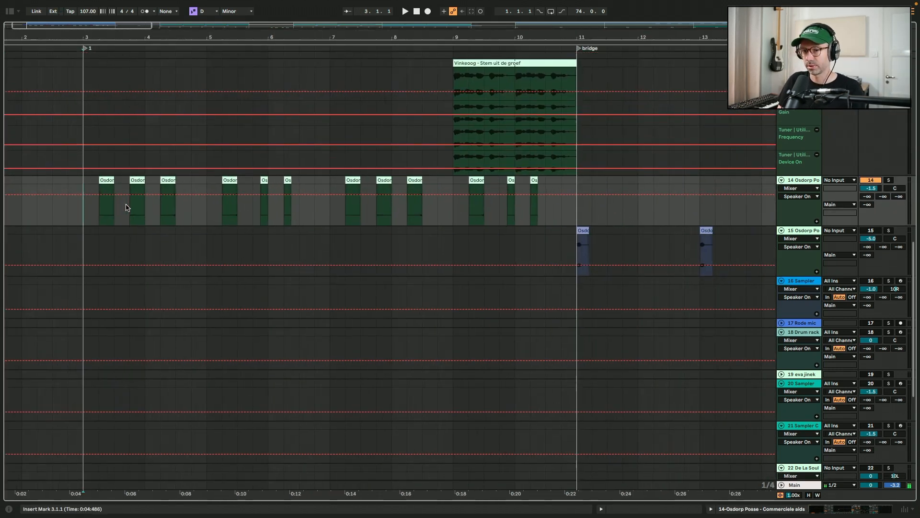
scroll(127, 207, "down", 3)
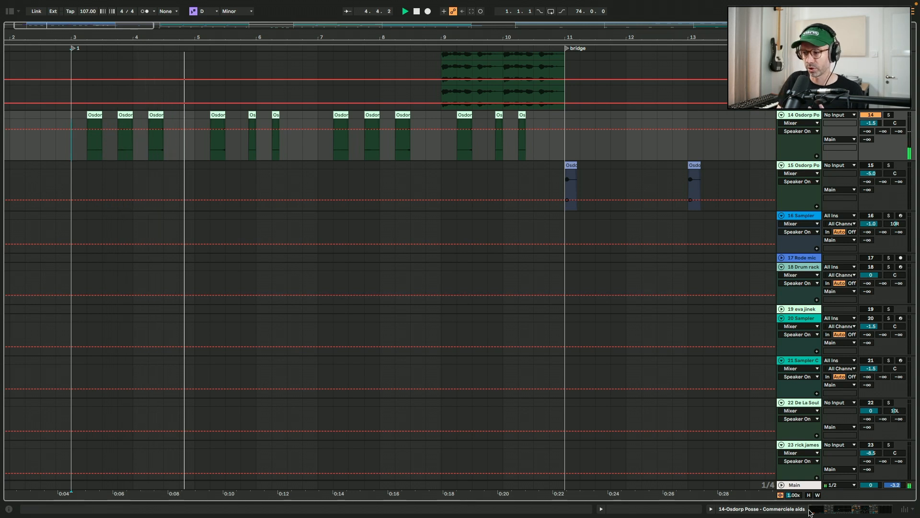
left_click(810, 511)
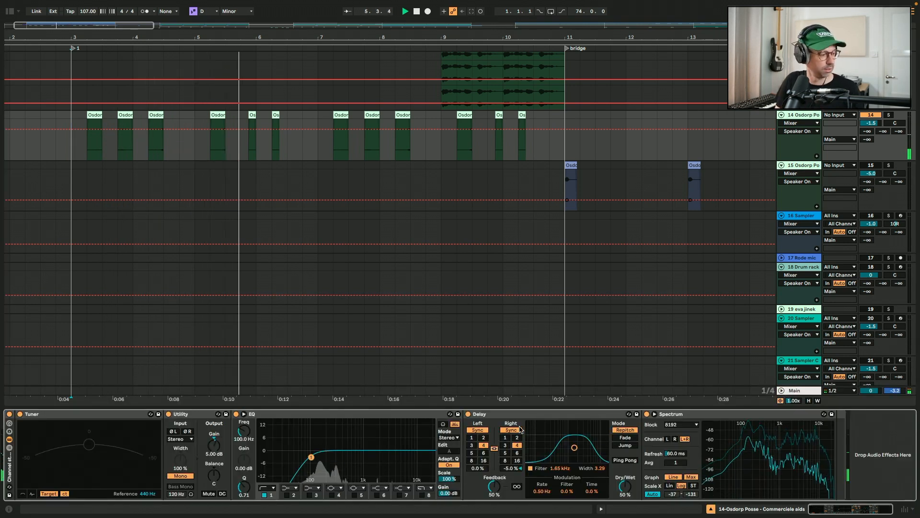
key("space")
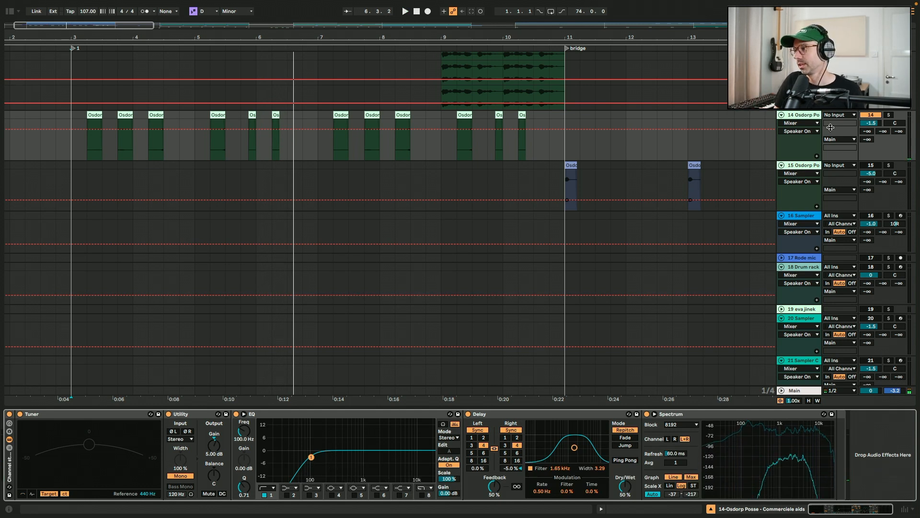
Solo the Osdorp Posse track 15 and play its clips from the bridge
left_click(803, 165)
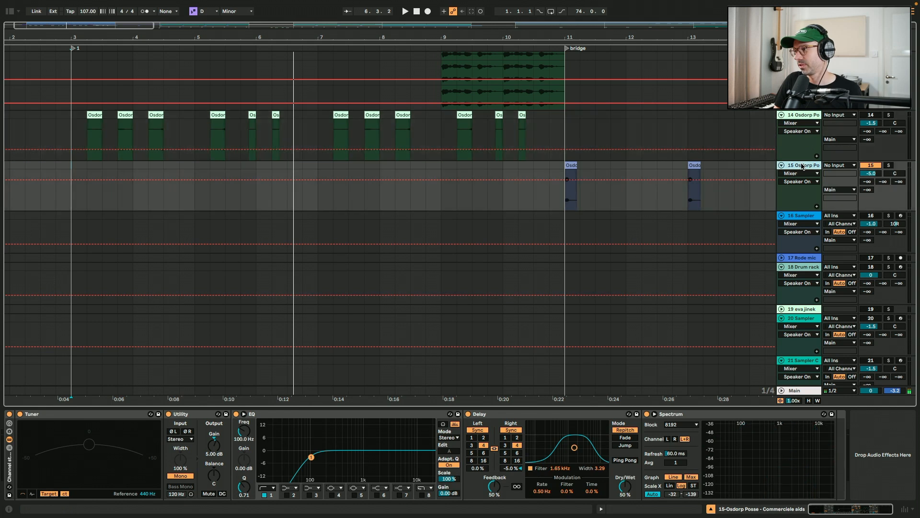
left_click(555, 198)
scroll(554, 197, "right", 5)
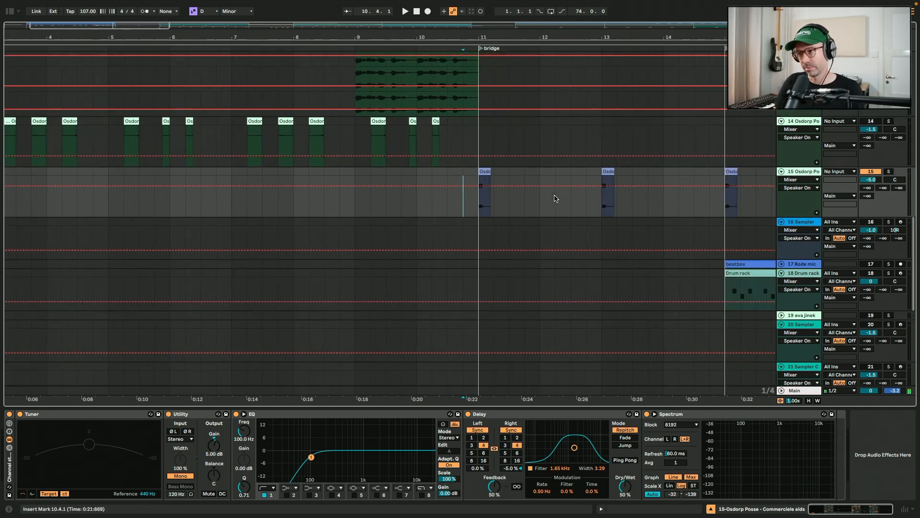
scroll(555, 198, "right", 3)
scroll(554, 198, "down", 1)
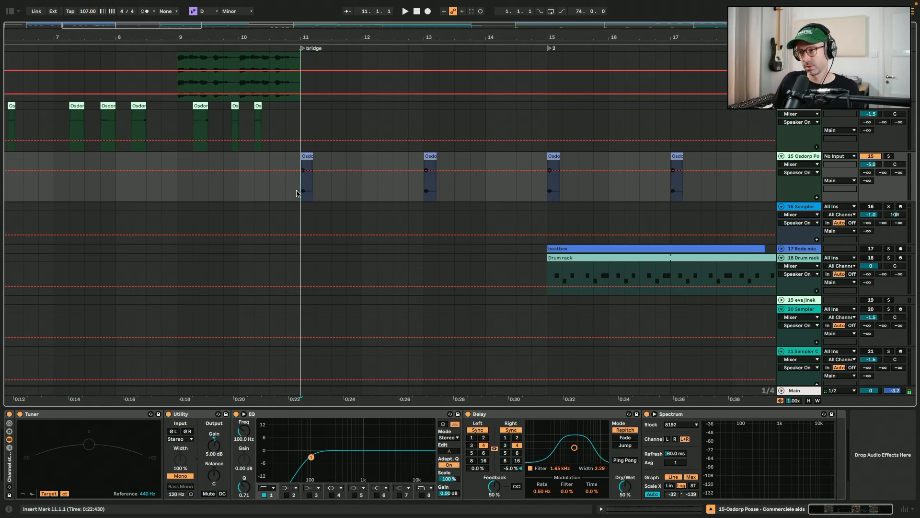
key("space")
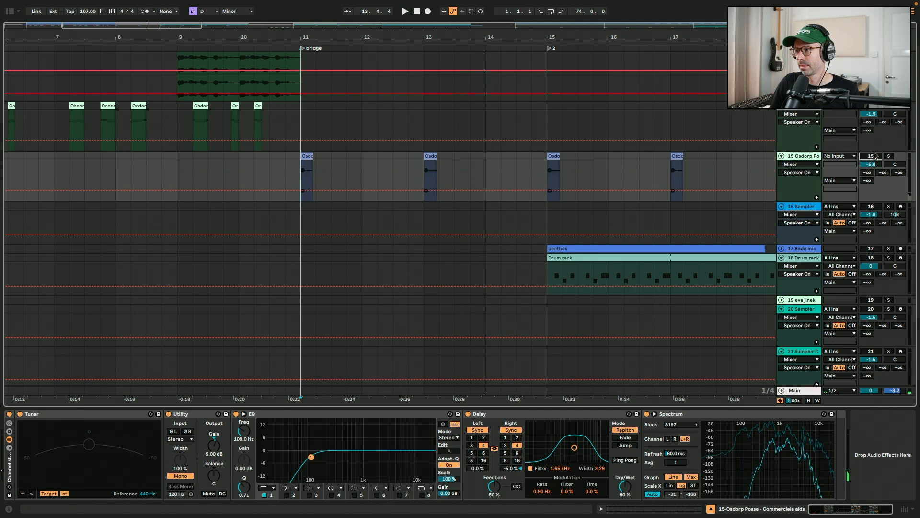
left_click(676, 215)
key("space")
Select the Sampler 'solo shout' clip on track 16, open its Sampler and play it
key("w")
left_click(565, 205)
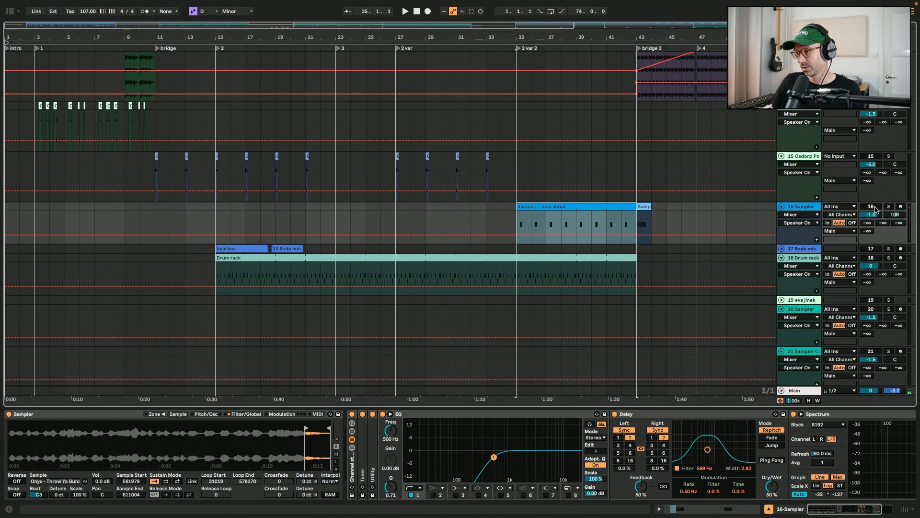
double_click(574, 207)
key("shift+Tab")
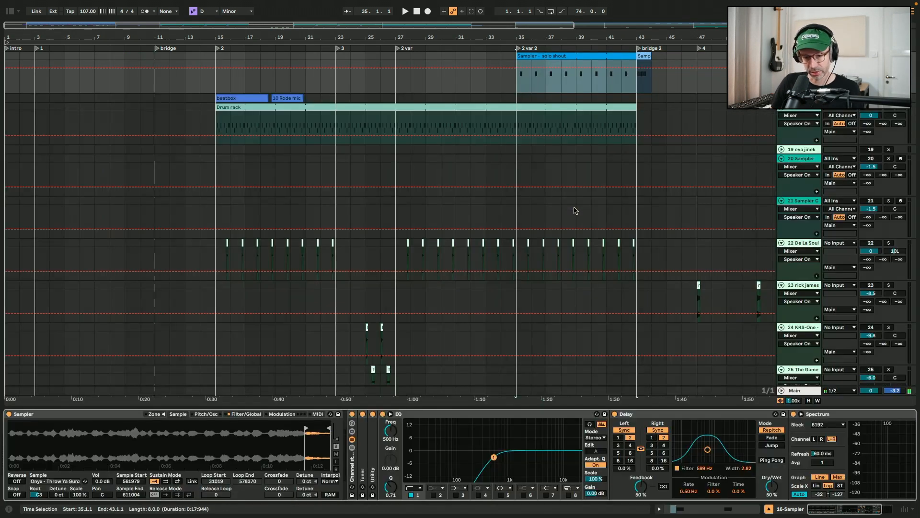
key("space")
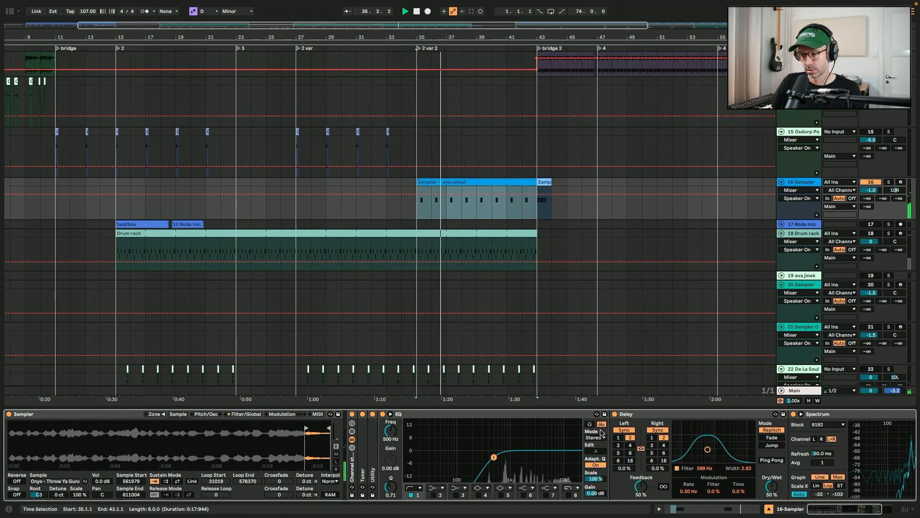
key("space")
Open the beatbox audio clip on the Rode mic track 17 to inspect its waveform
scroll(417, 194, "left", 4)
left_click(484, 229)
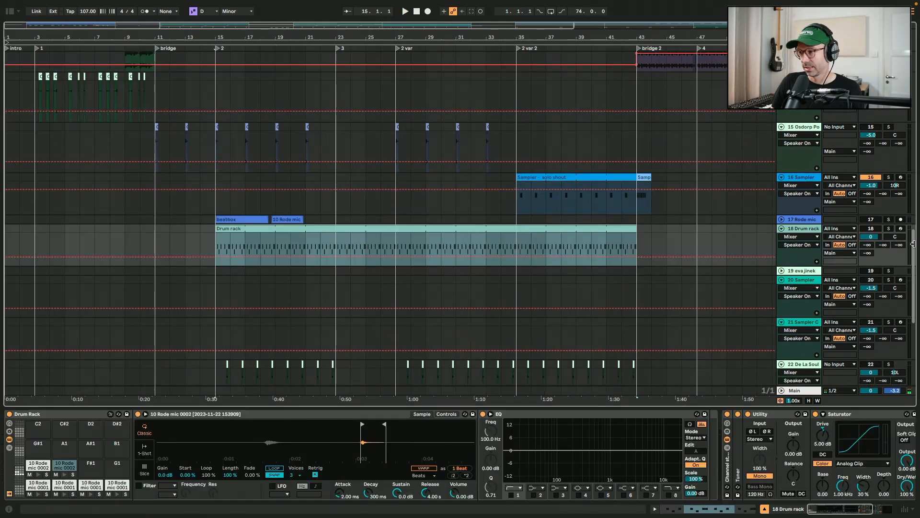
left_click(228, 219)
double_click(229, 220)
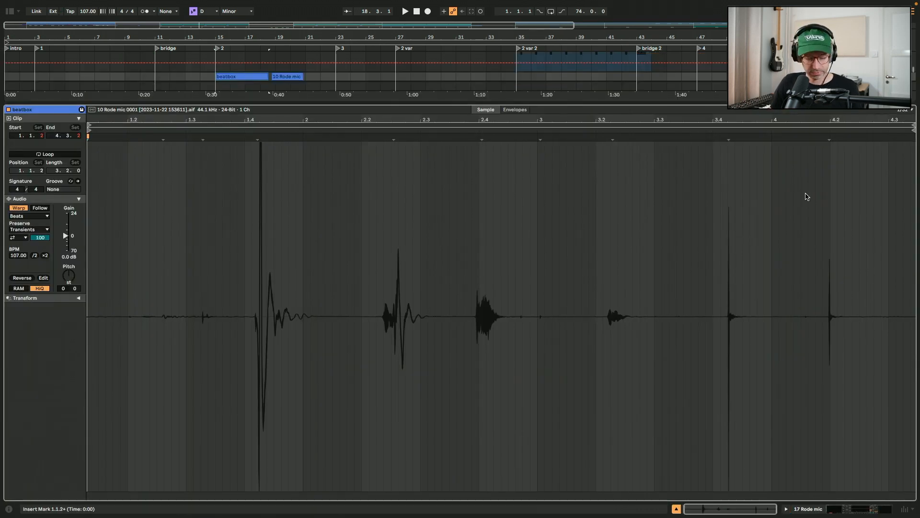
key("shift+Tab")
scroll(638, 163, "up", 2)
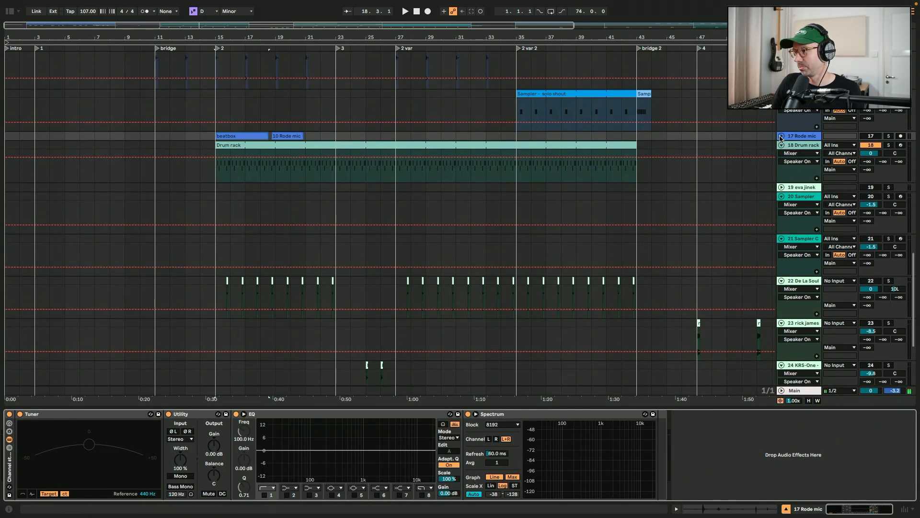
Unfold the Rode mic track 17, solo it instead of the Drum rack track and play the beatbox clip
left_click(781, 136)
left_click(872, 137)
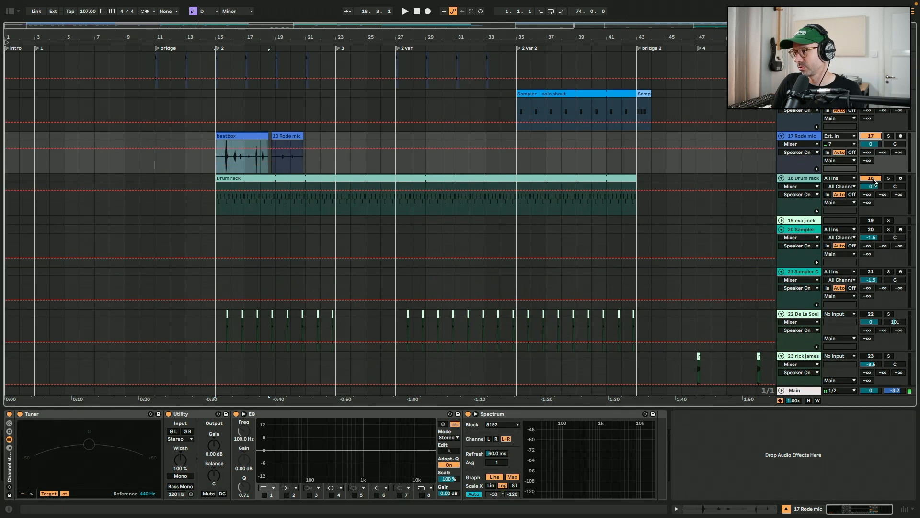
left_click(871, 179)
key("space")
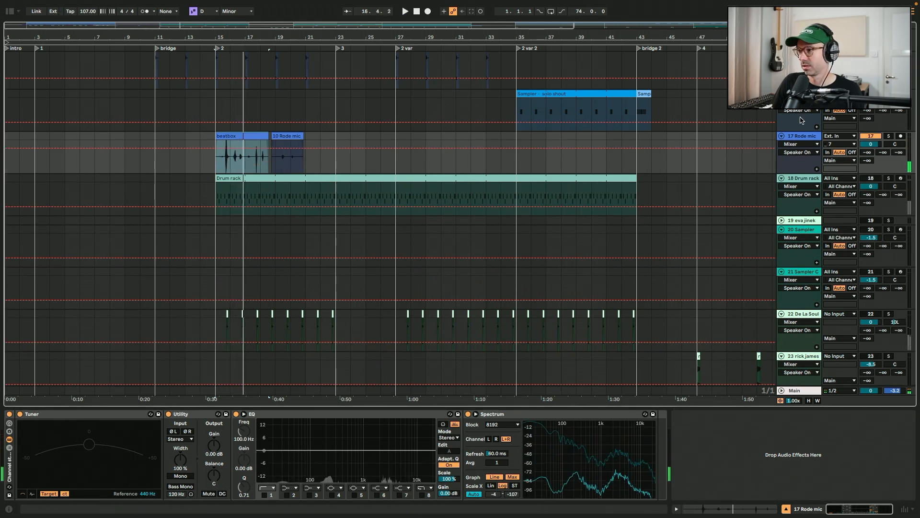
Solo the Drum rack track 18, play its clip and open it to view the MIDI notes
left_click(781, 136)
left_click(871, 136)
left_click(871, 146)
left_click(622, 147)
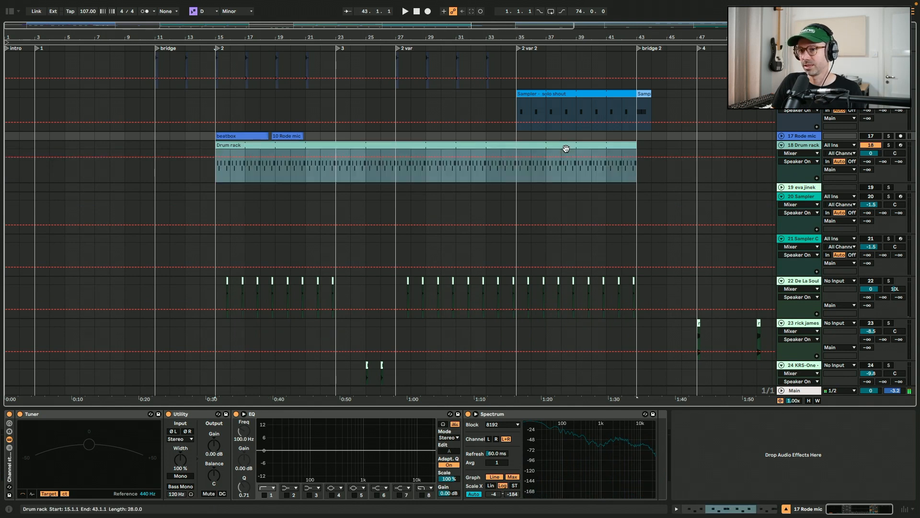
key("space")
key("space")
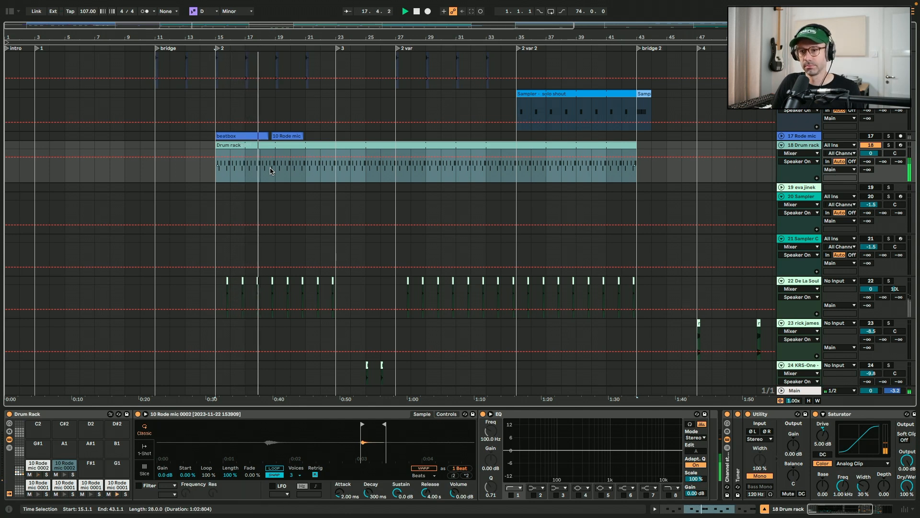
double_click(270, 171)
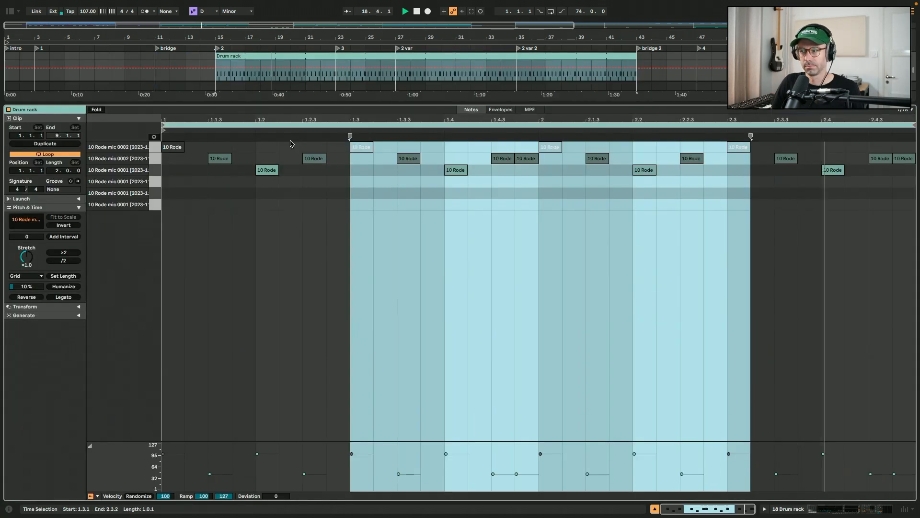
Select the eva jinek Sampler clip on track 20, zoom to it, open its MIDI notes and browse its effect chain
key("shift+Tab")
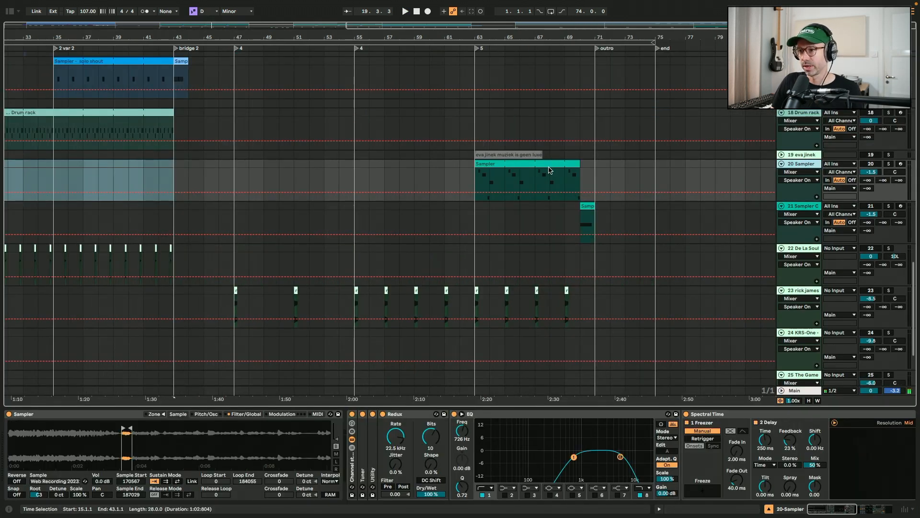
left_click(550, 170)
left_click(557, 163)
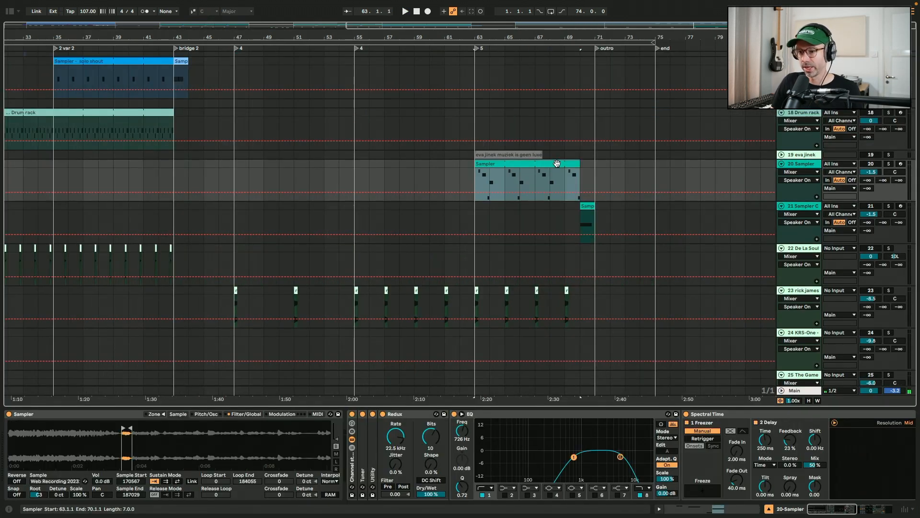
key("z")
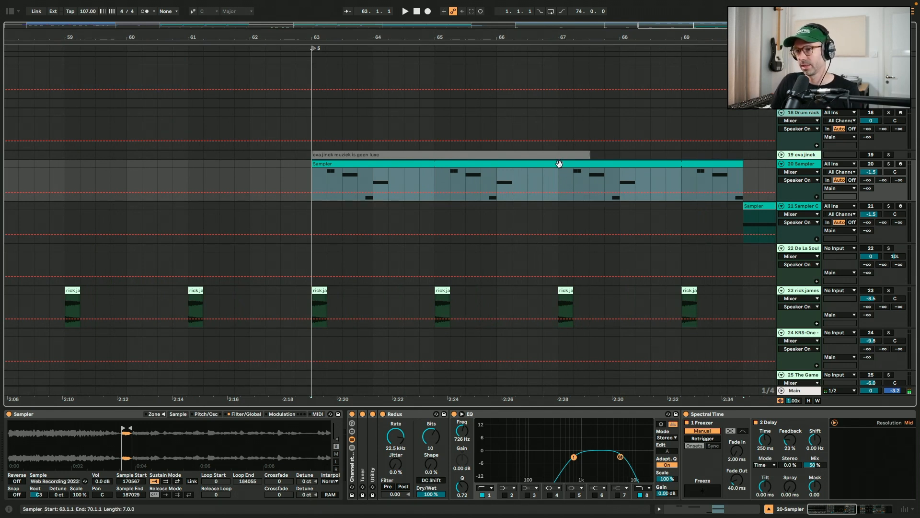
double_click(559, 164)
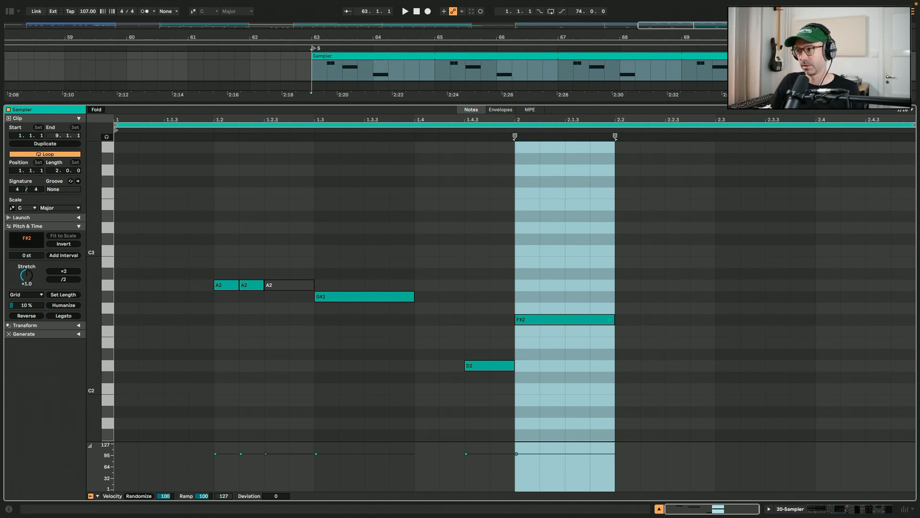
key("shift+Tab")
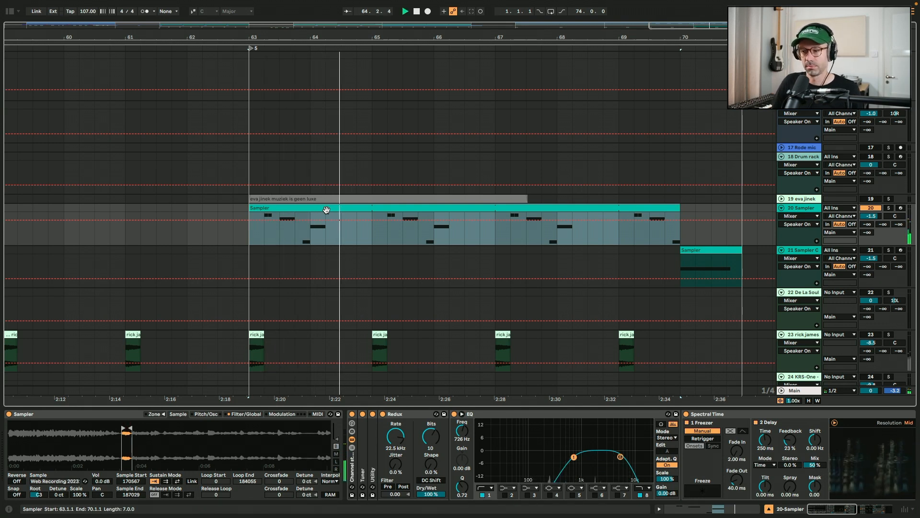
scroll(224, 434, "right", 5)
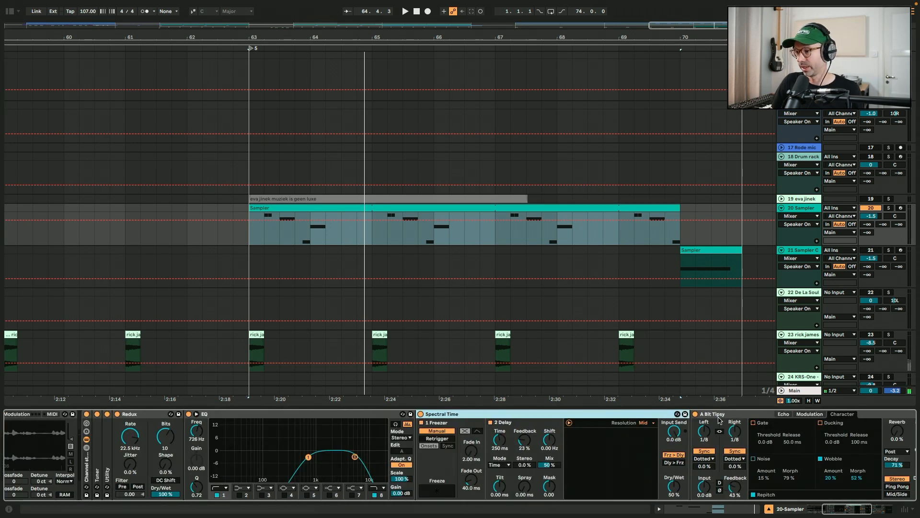
left_click(720, 414)
scroll(661, 431, "right", 5)
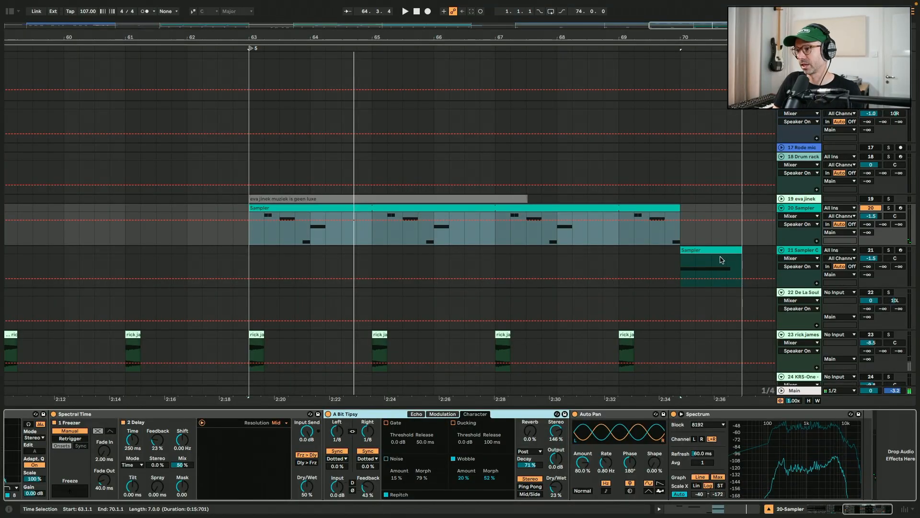
Select the short Sampler clip on track 21 and play it, then stop playback
left_click(720, 251)
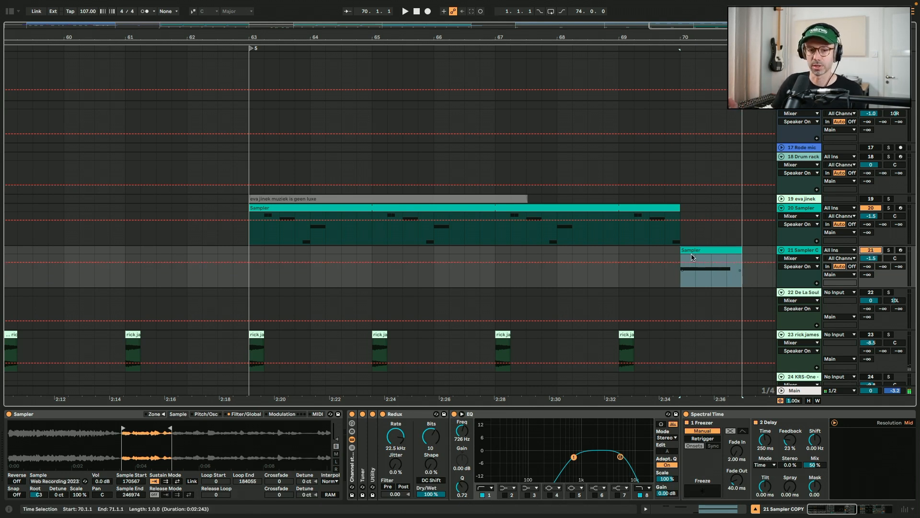
key("space")
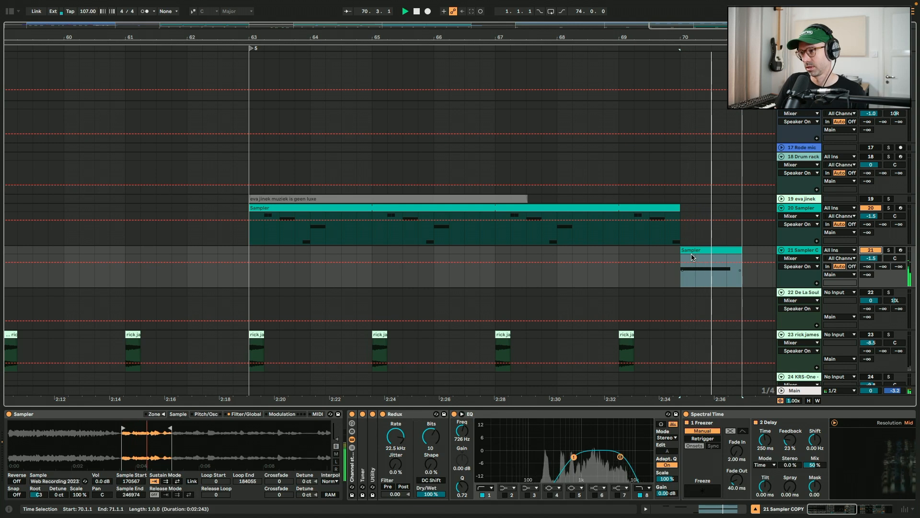
key("space")
left_click(875, 209)
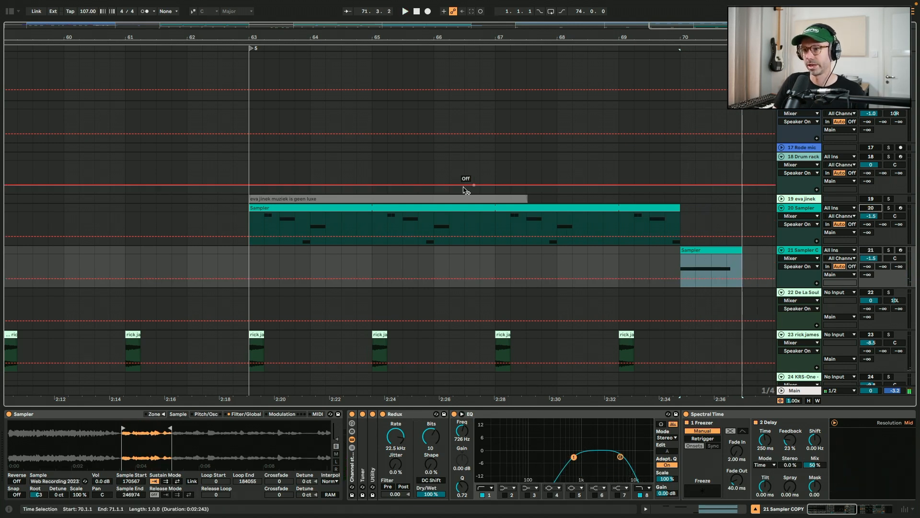
Select the De La Soul 'Rock Co Kane Flow' clip on track 22, zoom out around it and play it
scroll(486, 185, "down", 2)
left_click(447, 278)
scroll(447, 277, "down", 5)
scroll(448, 279, "left", 15)
scroll(447, 280, "down", 2)
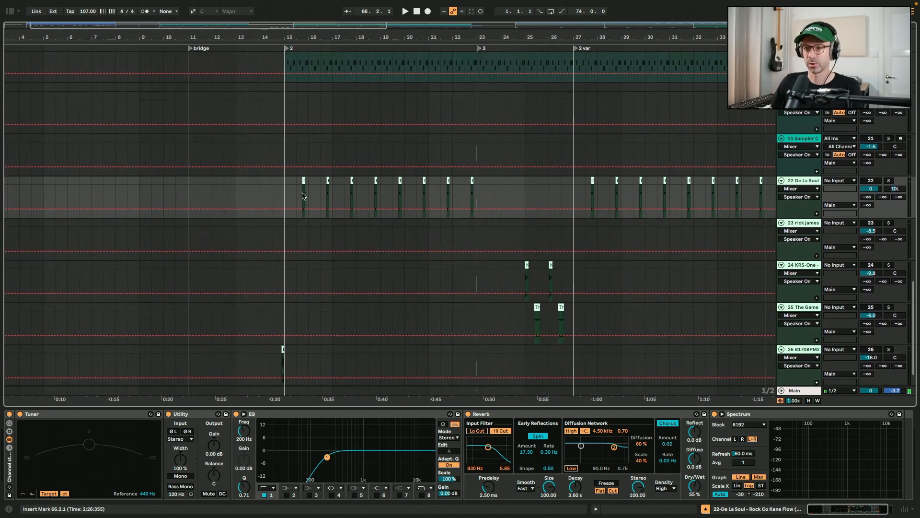
scroll(302, 196, "up", 10)
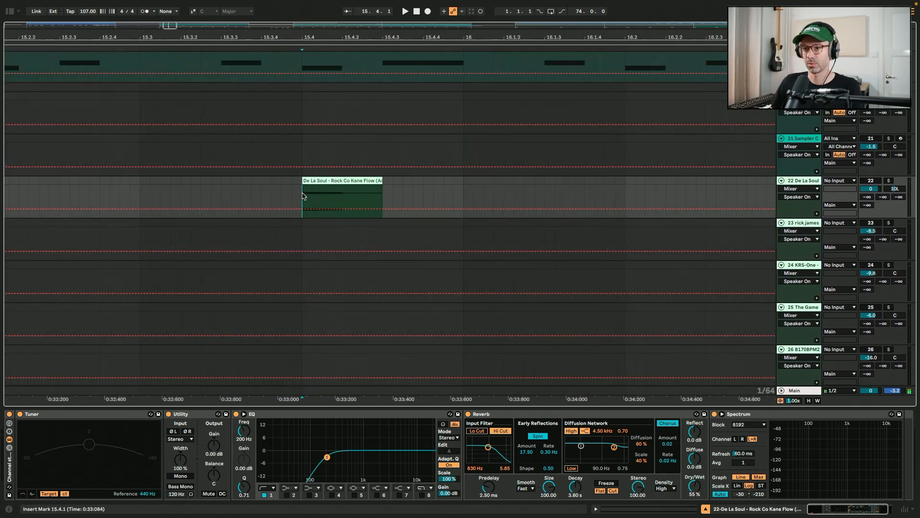
left_click(340, 180)
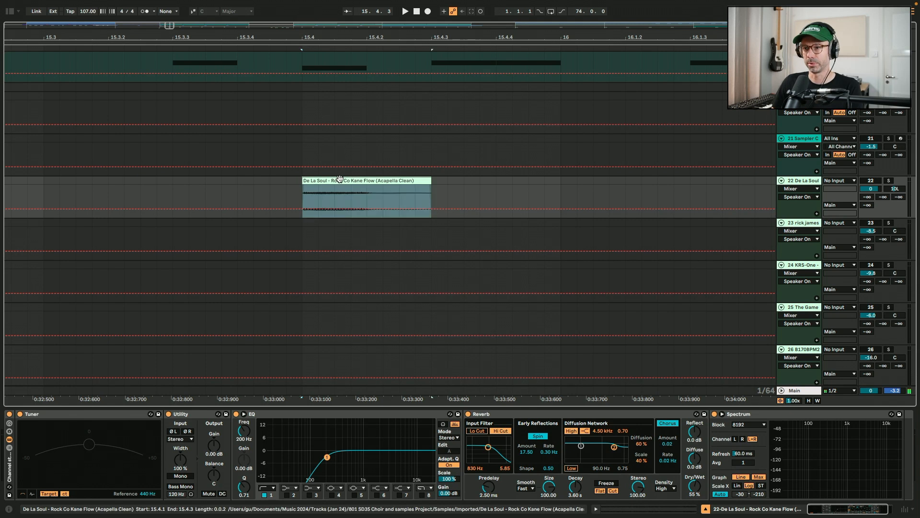
key("minus")
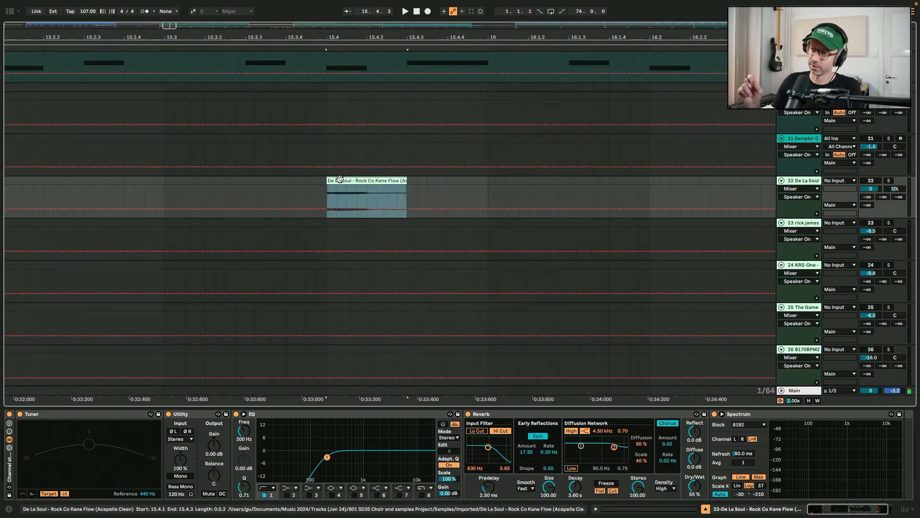
key("minus")
key("minus")
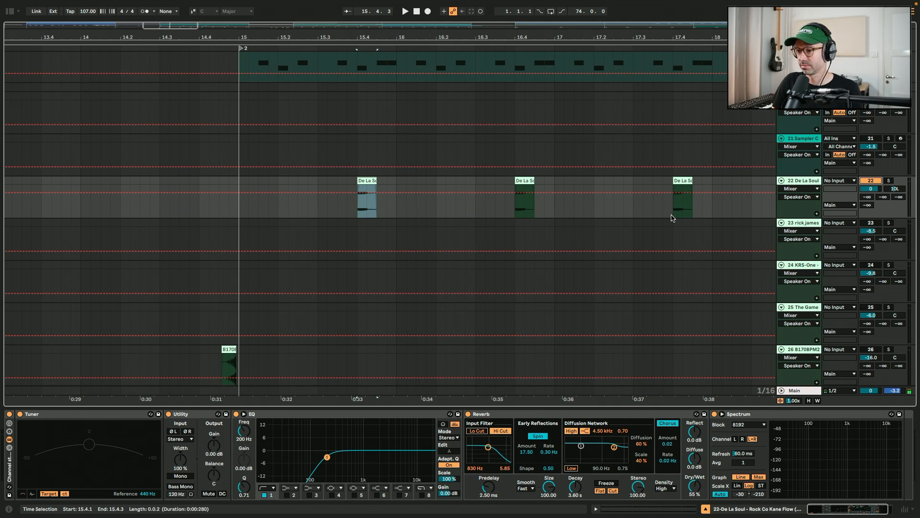
key("space")
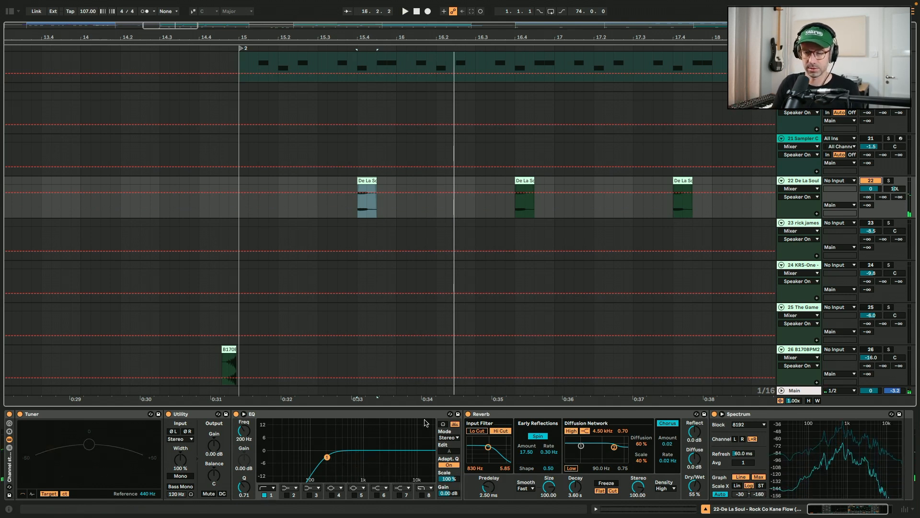
key("space")
key("space")
Select the rick james track 23, zoom in on its 'superfreak' clip at bar 47 and play it
left_click(600, 237)
key("minus")
key("minus")
key("minus")
scroll(600, 237, "right", 8)
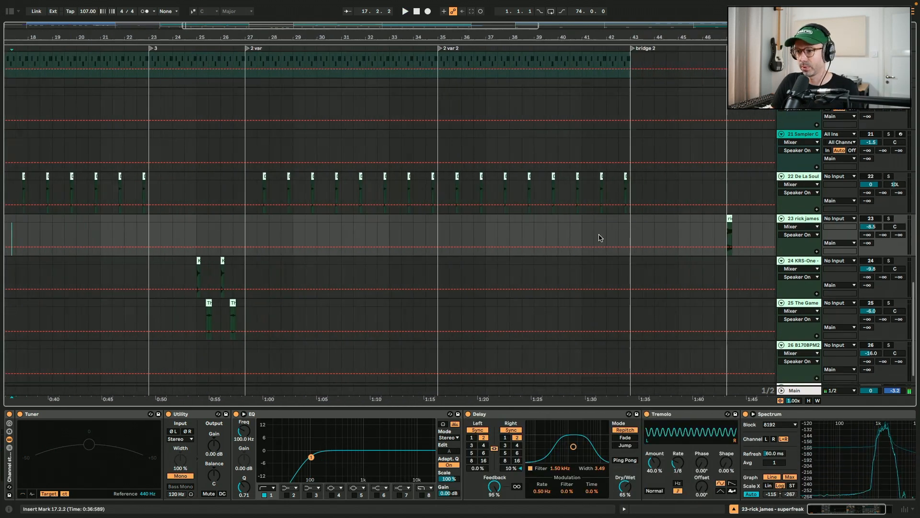
scroll(600, 236, "right", 5)
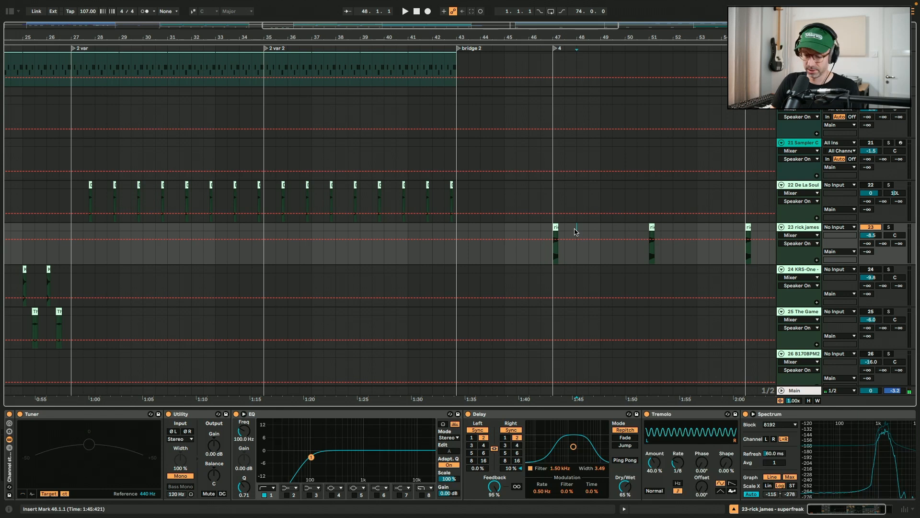
key("plus")
key("plus")
key("plus")
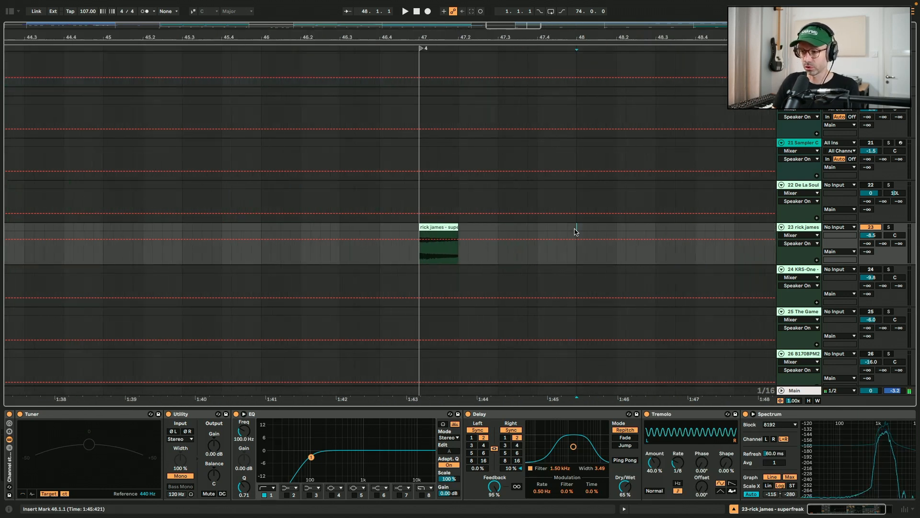
left_click(431, 226)
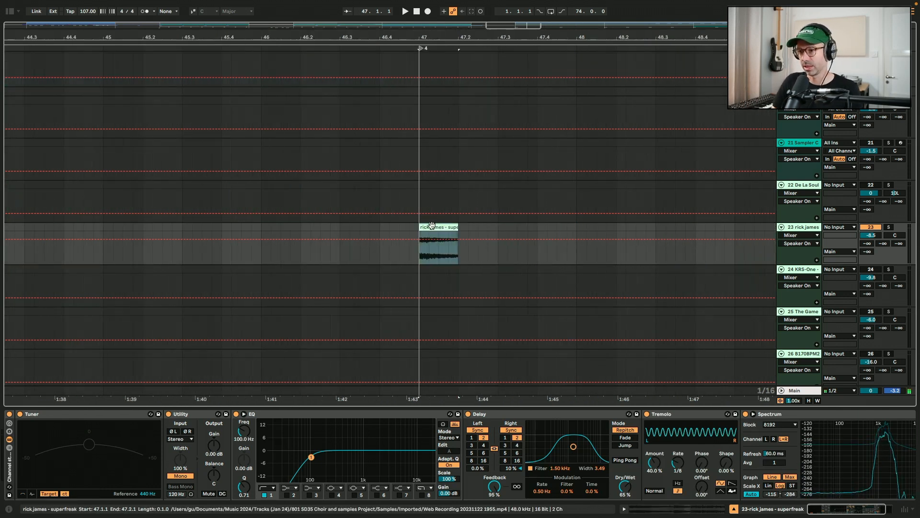
key("space")
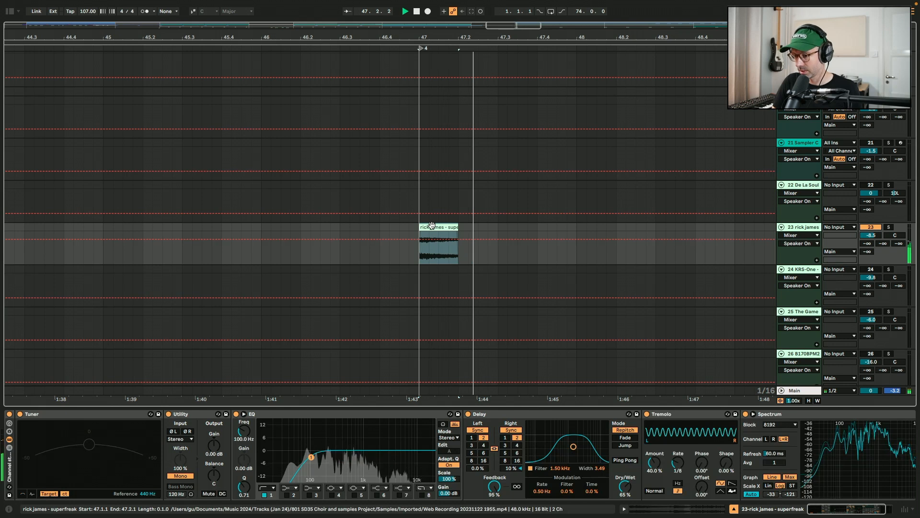
Compare the rick james clip with its device rack bypassed and re-enabled, viewing its waveform and playing it again
left_click(10, 415)
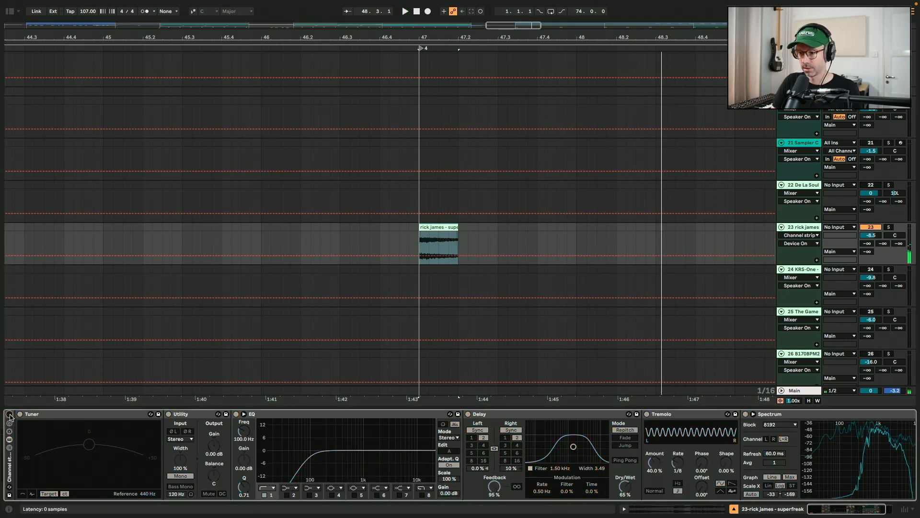
double_click(424, 235)
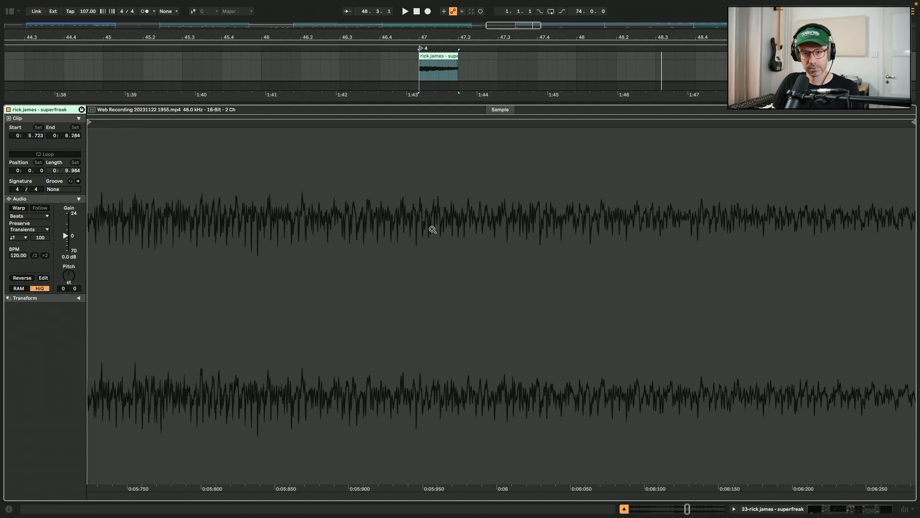
key("shift+Tab")
left_click(9, 415)
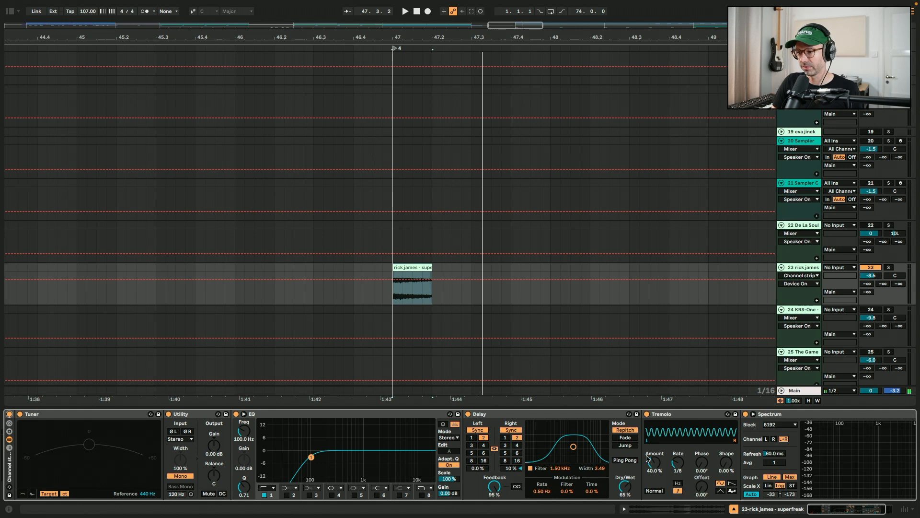
left_click(415, 266)
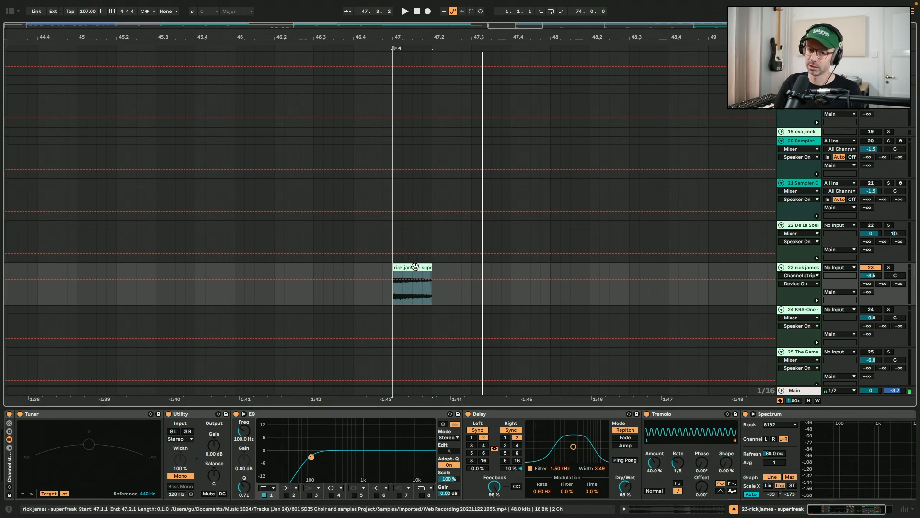
key("space")
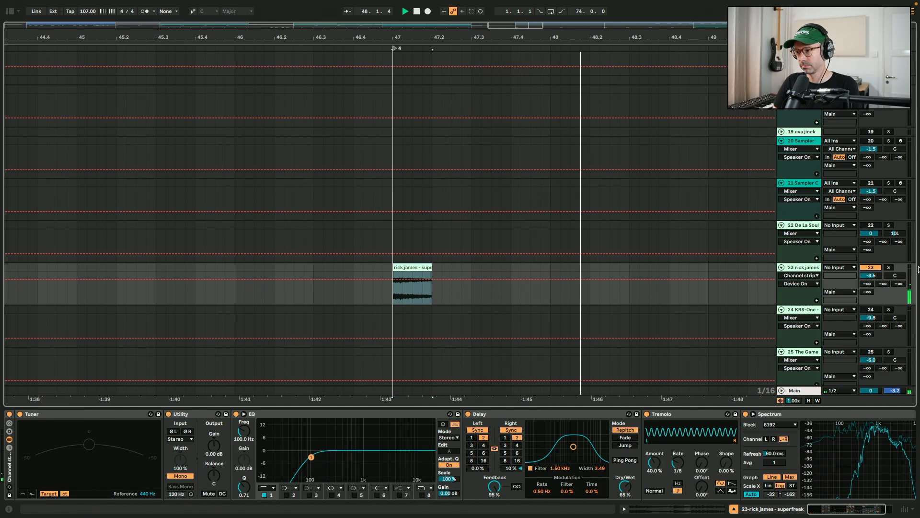
key("space")
Zoom in on the KRS-One 'Uh oh' clip on track 24, select it and play it
left_click(871, 268)
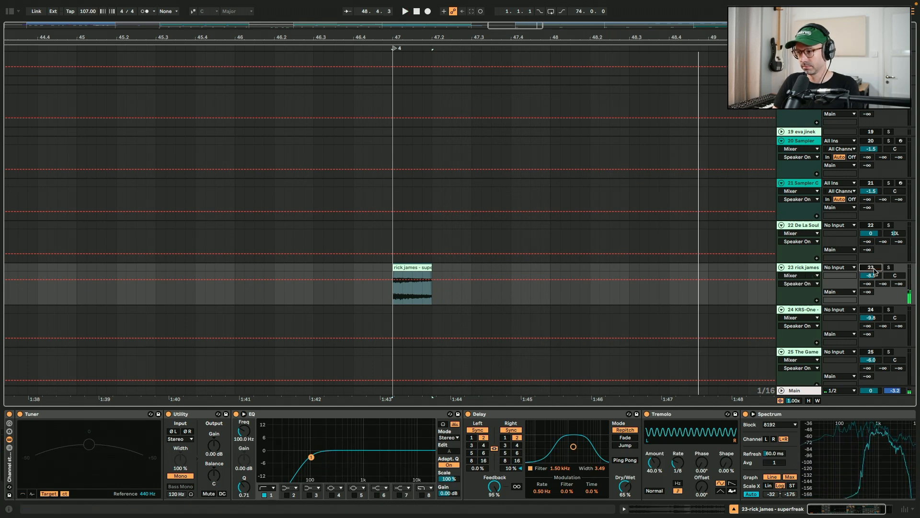
left_click(632, 284)
key("minus")
key("minus")
key("minus")
key("minus")
scroll(338, 309, "left", 10)
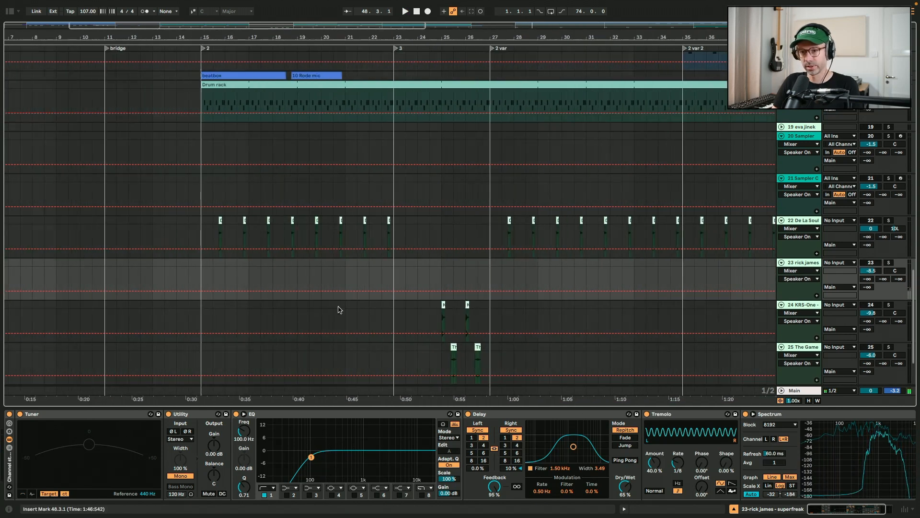
left_click(441, 319)
key("plus")
key("plus")
key("plus")
key("plus")
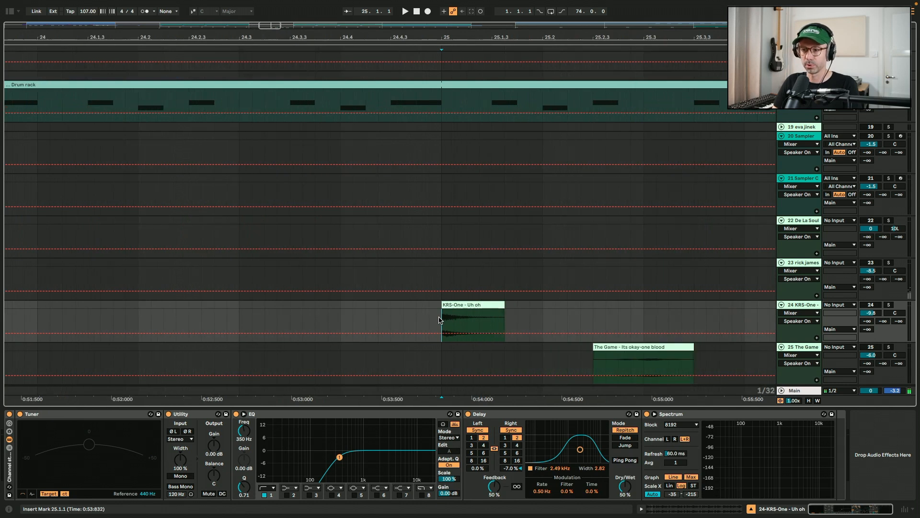
key("plus")
scroll(439, 318, "down", 3)
scroll(439, 318, "right", 6)
left_click(254, 234)
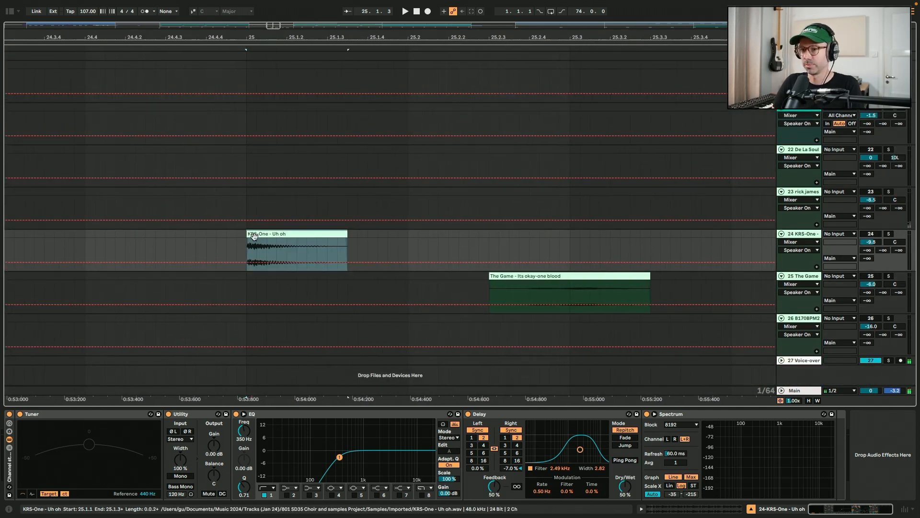
left_click(267, 234)
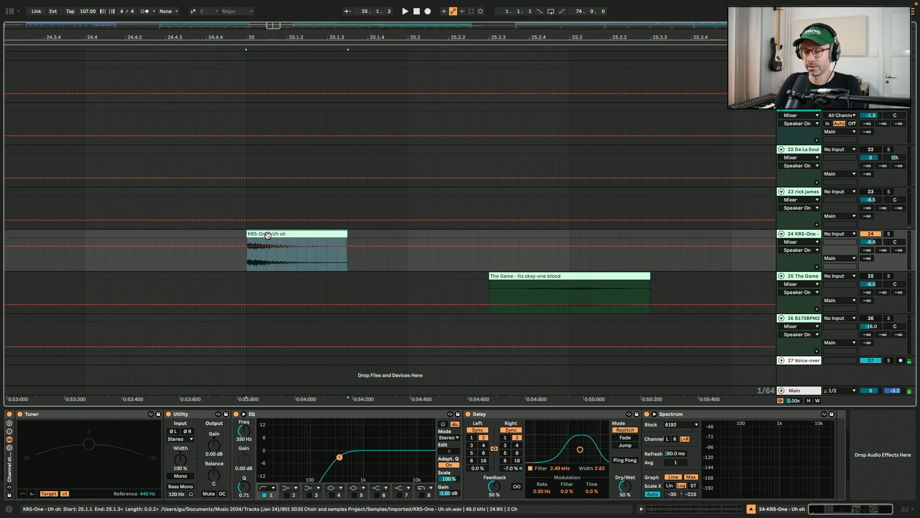
key("space")
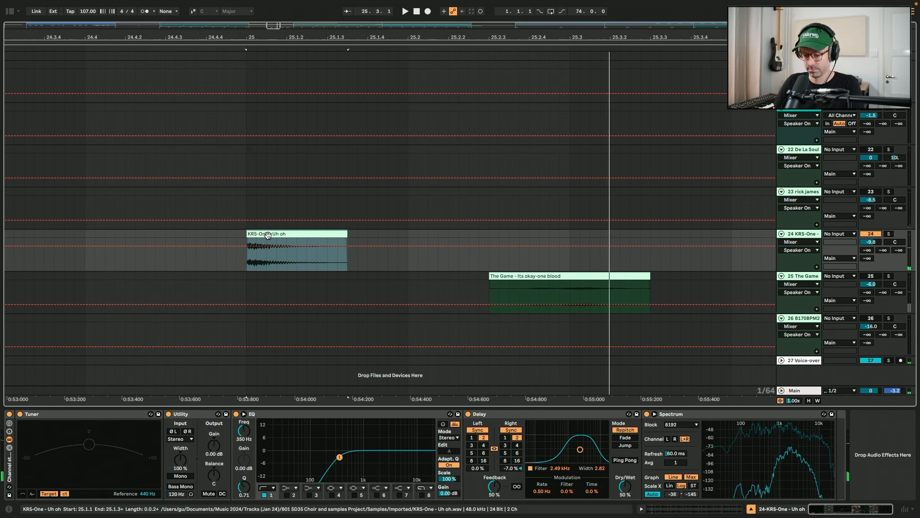
Select The Game 'Its okay-one blood' clip on track 25, zoom in on it and play it
key("minus")
key("minus")
key("minus")
left_click(375, 278)
key("plus")
key("plus")
key("plus")
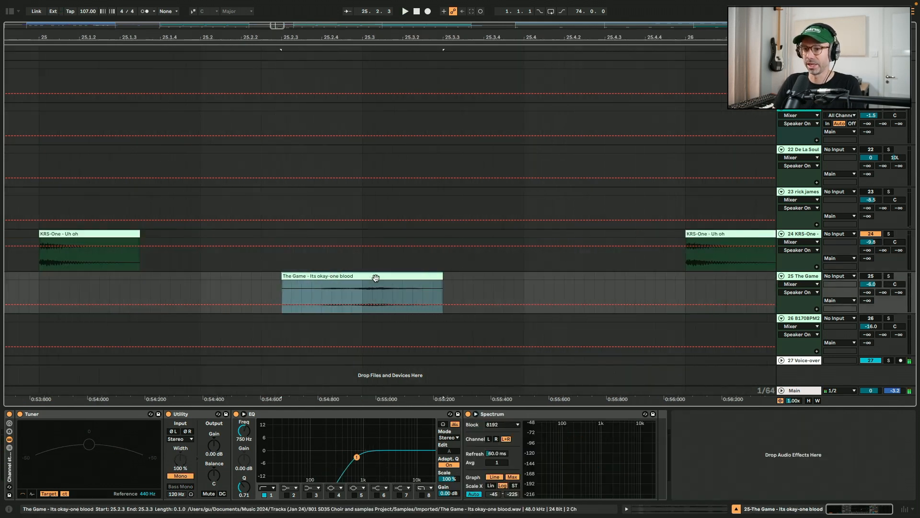
scroll(376, 278, "left", 1)
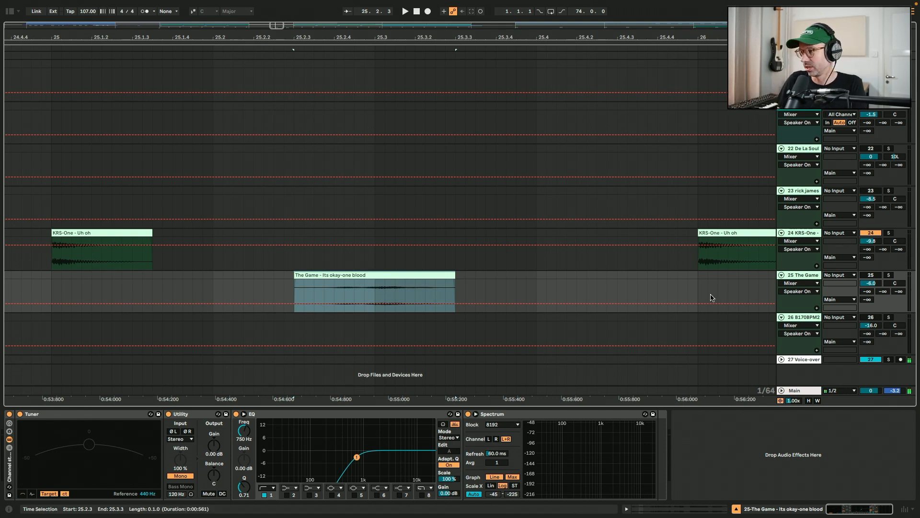
key("space")
key("space")
left_click(499, 276)
scroll(499, 275, "down", 5)
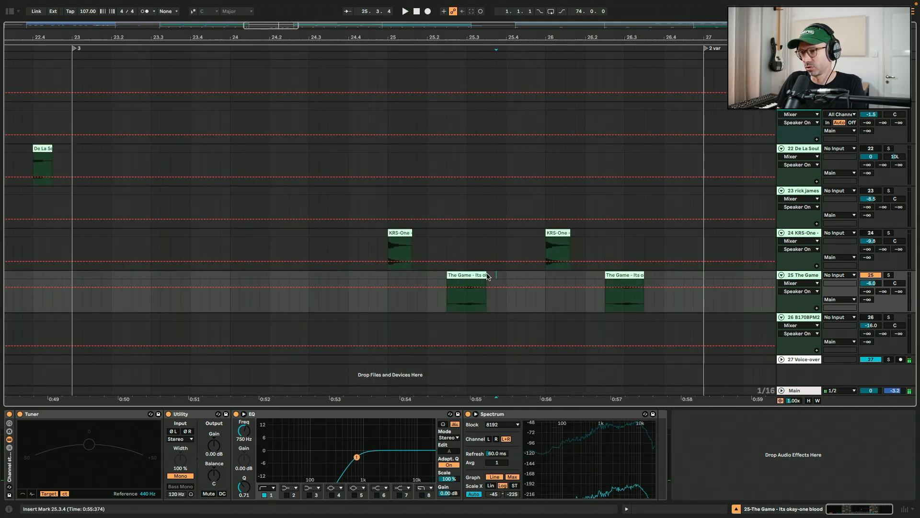
Select The Game clip on track 25, play it once more, then stop playback
left_click(473, 277)
key("space")
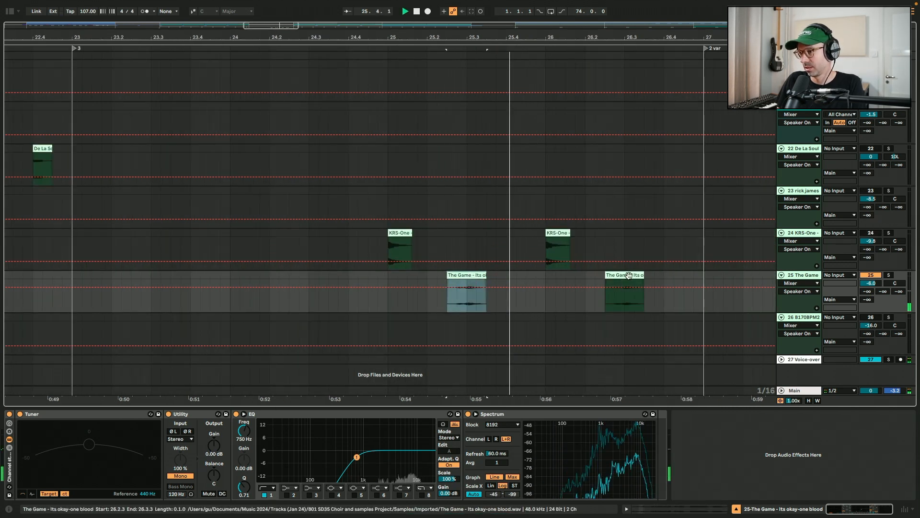
left_click(879, 318)
left_click(436, 323)
key("space")
Zoom in on the B170BPM24 clip on track 26 just before bar 15, select it and play it
scroll(436, 323, "down", 8)
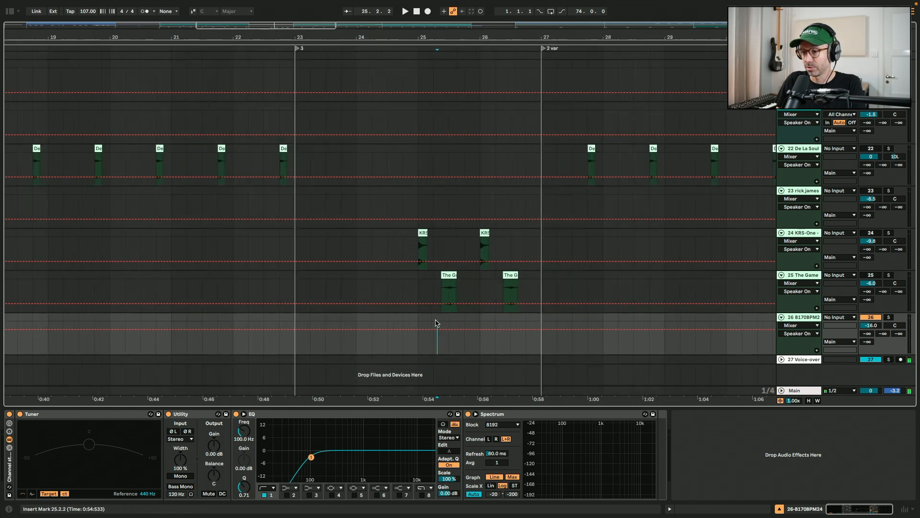
left_click(207, 322)
scroll(207, 322, "up", 10)
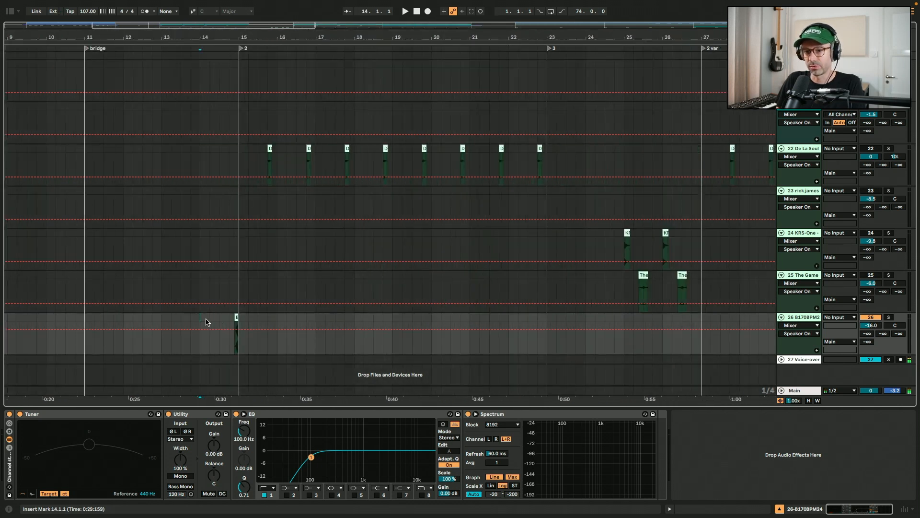
scroll(421, 320, "up", 2)
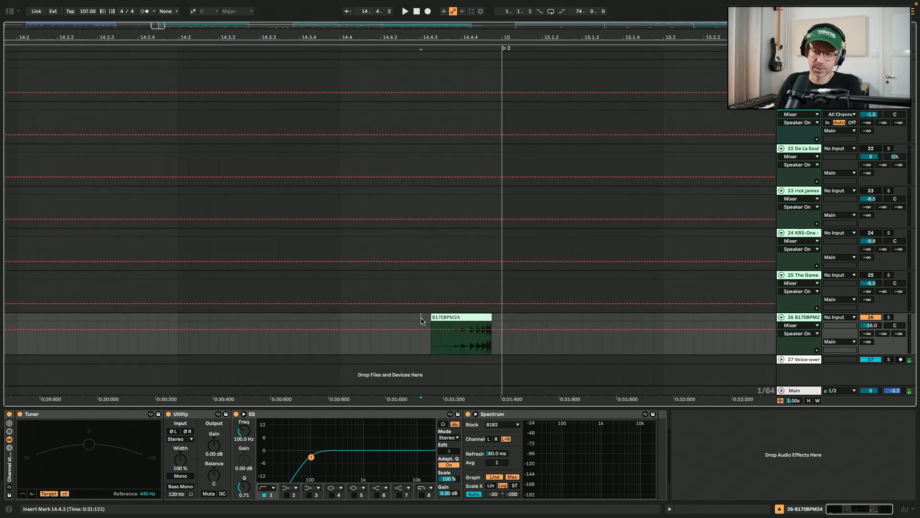
left_click(464, 317)
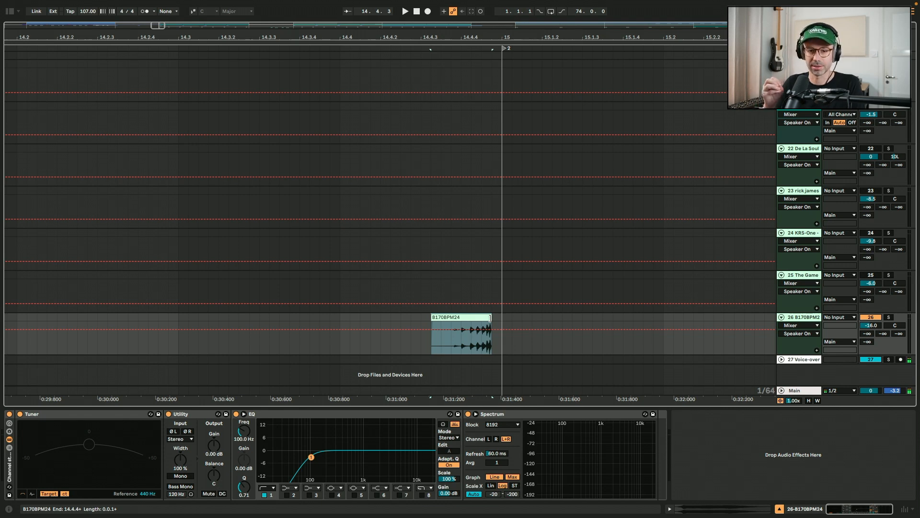
key("space")
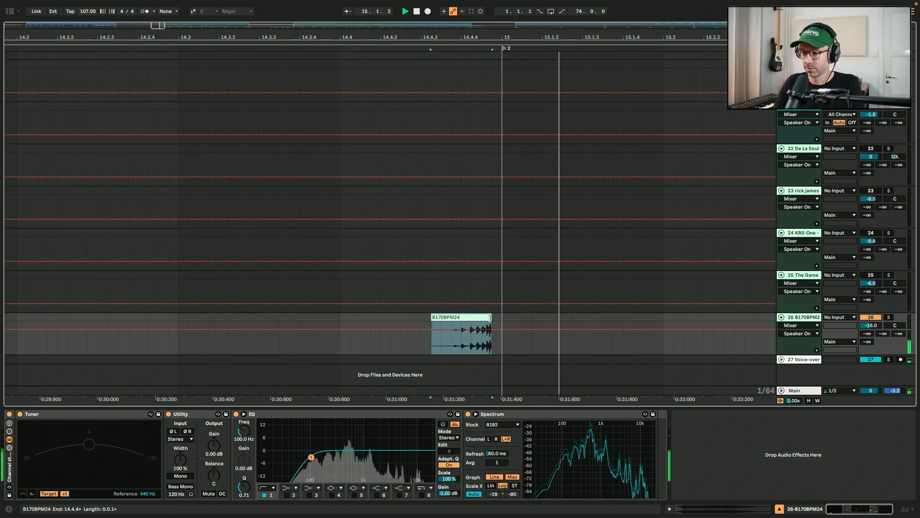